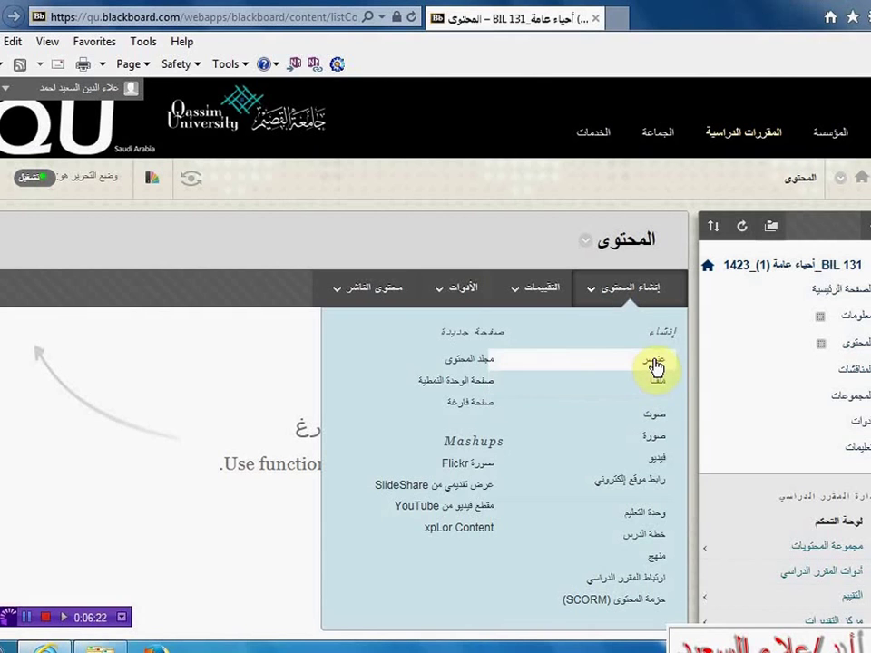
Start creating a new item (عنصر) in the course content area and dismiss the secure-content notice.
click(655, 364)
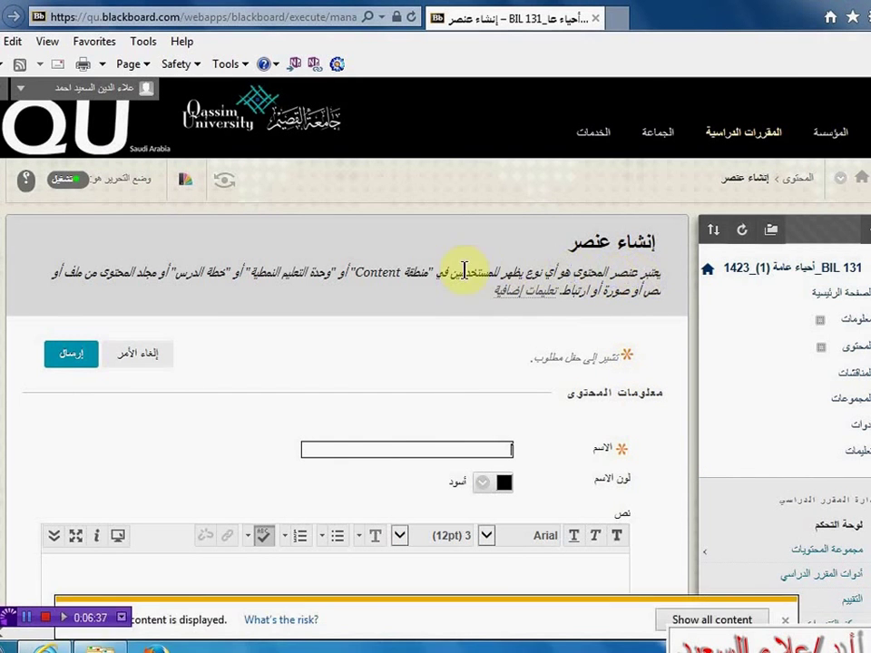
click(784, 619)
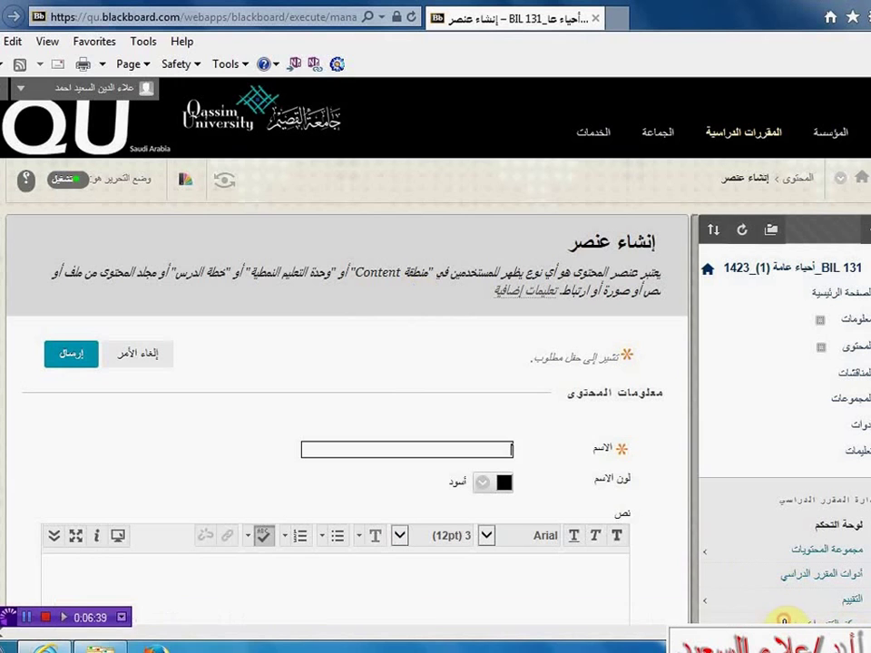
Look through the additional help instructions on creating a content item, dismissing the ad and notice, and close the help window.
click(522, 297)
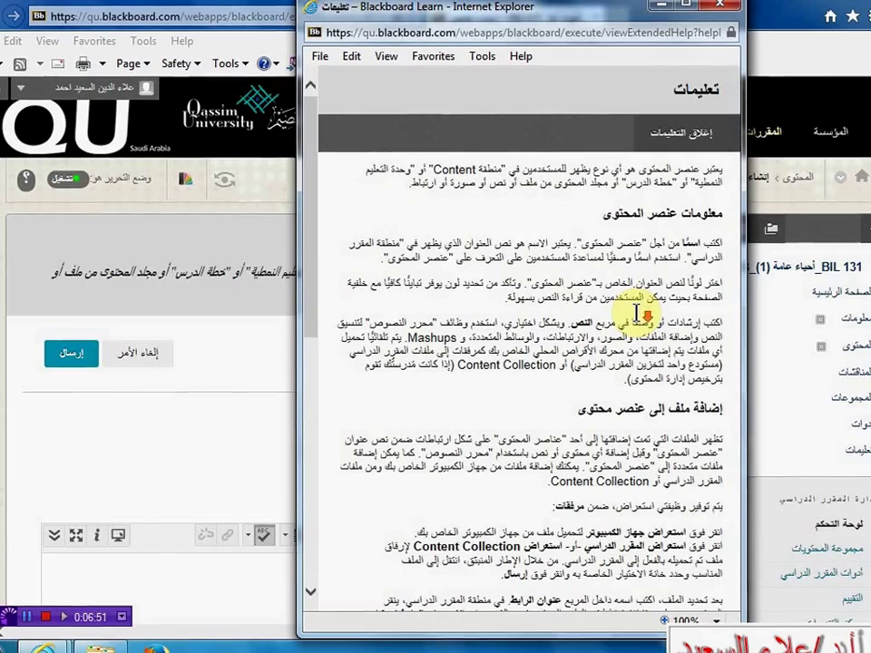
drag(311, 212, 309, 445)
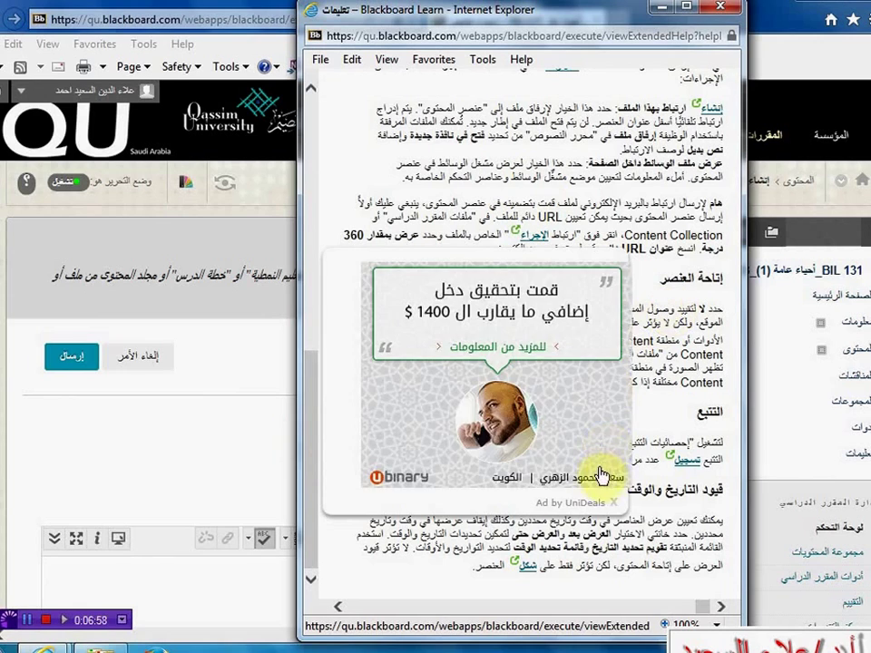
click(615, 504)
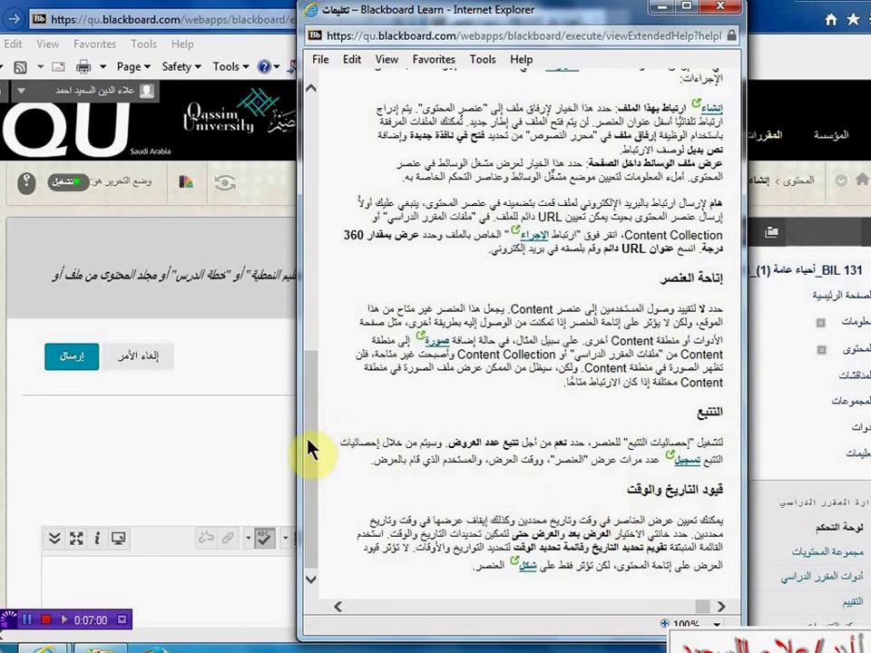
drag(312, 451, 308, 175)
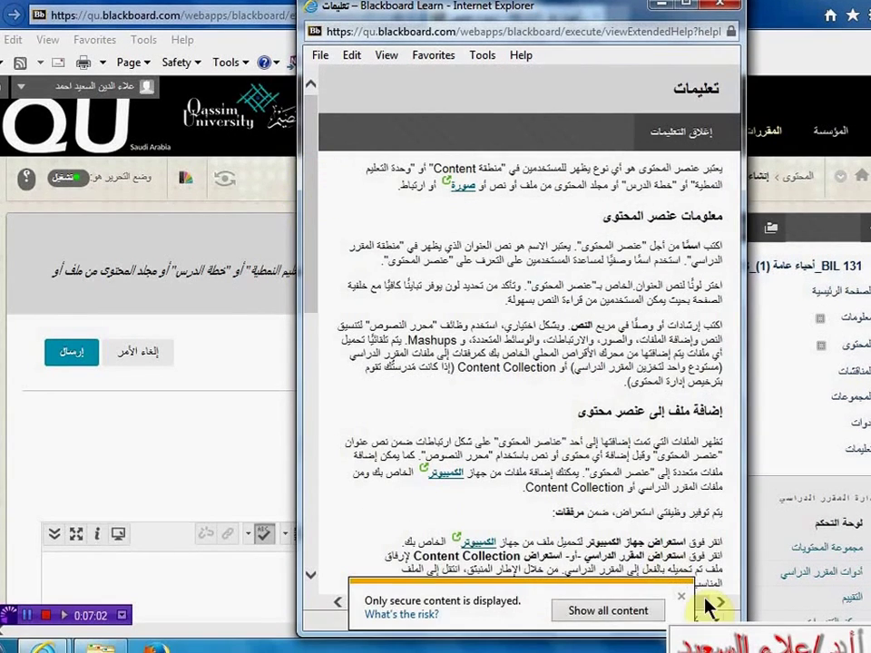
click(682, 599)
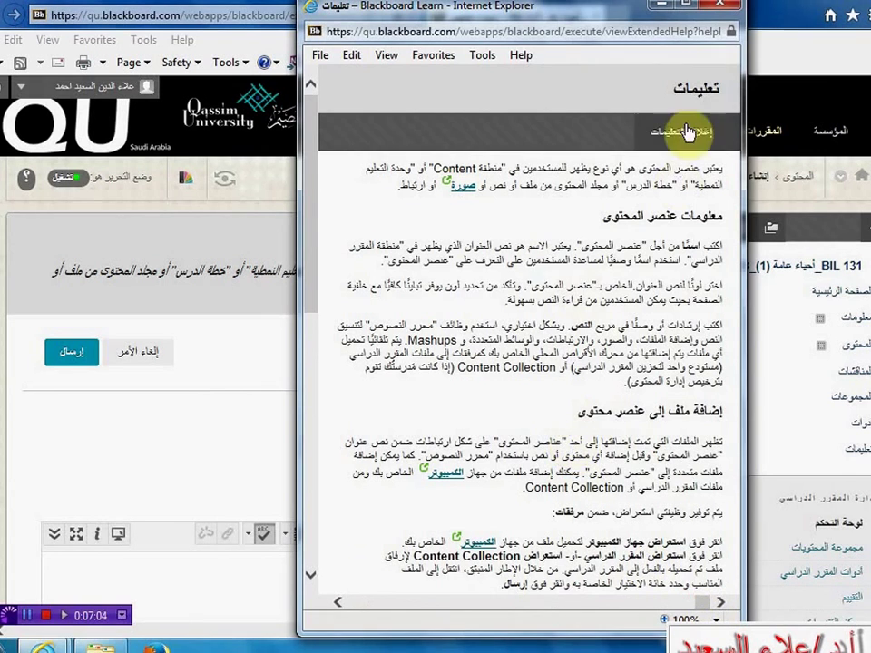
click(725, 9)
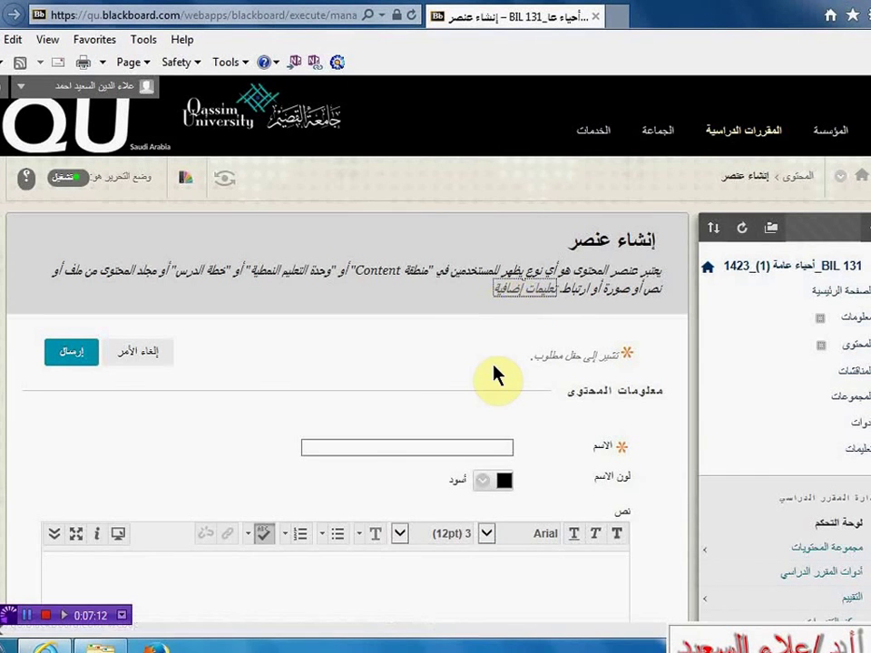
Name the new content item "مقرر احياء 1 (تجريبي)".
scroll(502, 379, down, 3)
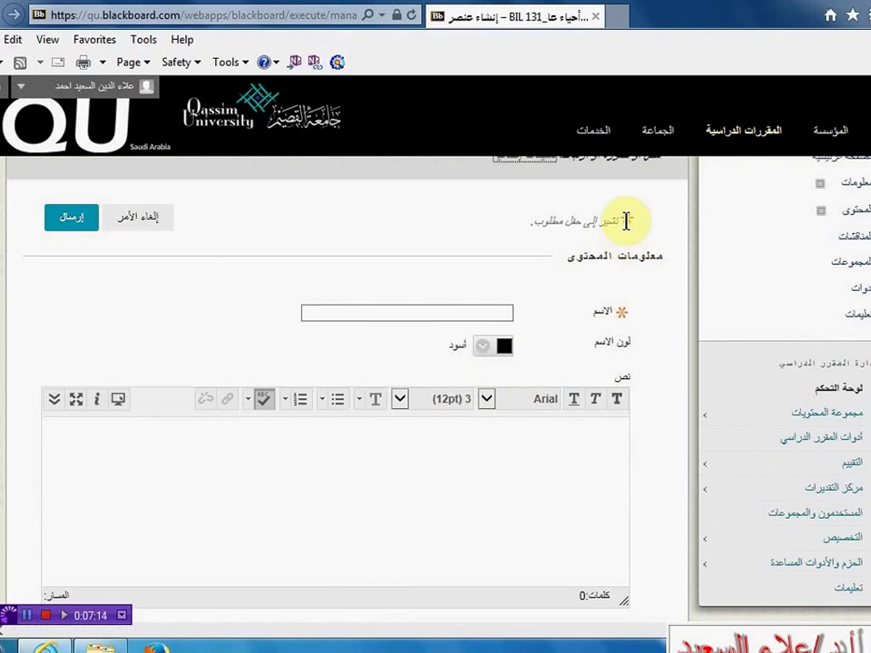
click(622, 319)
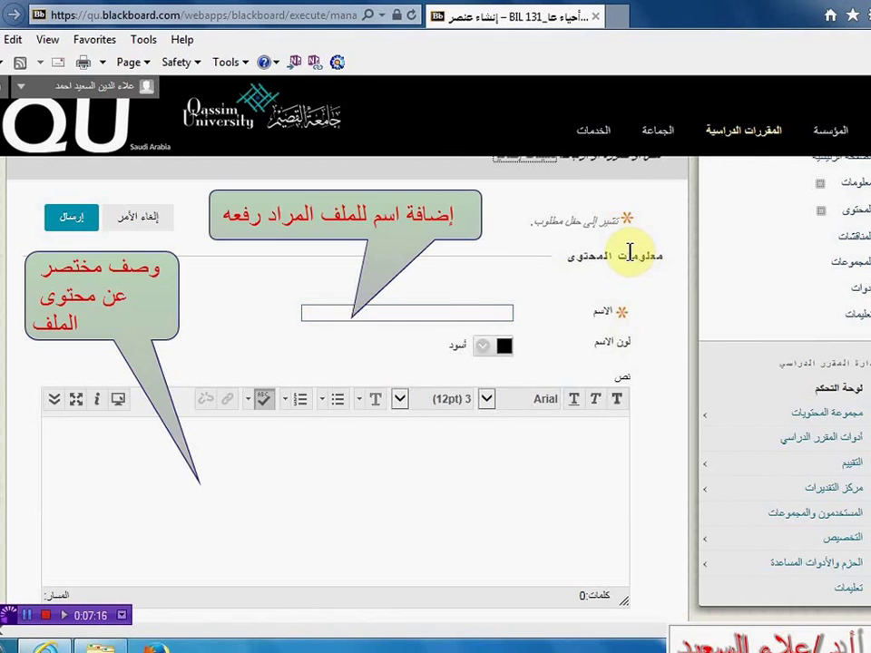
click(499, 312)
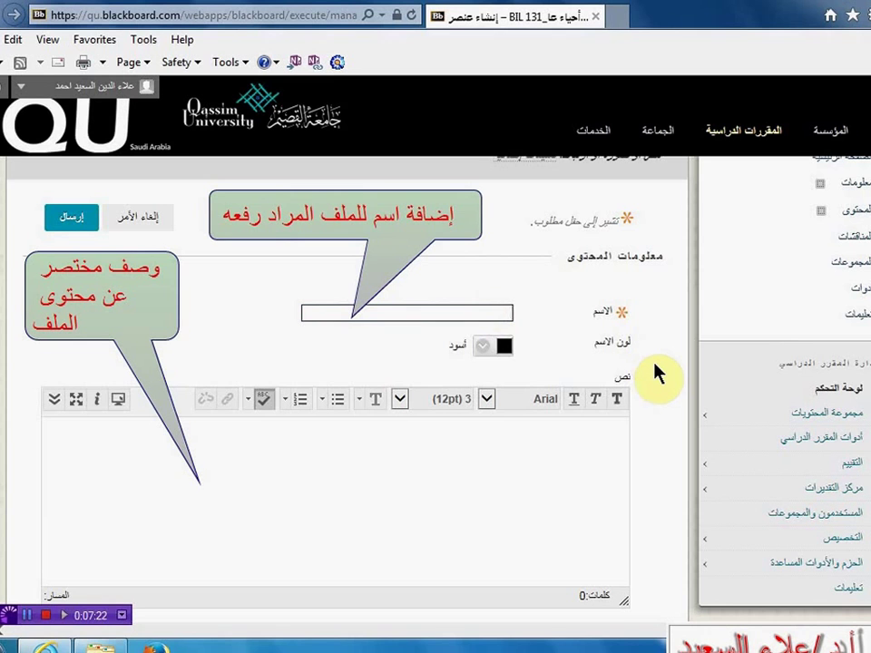
text(مقرر احياء )
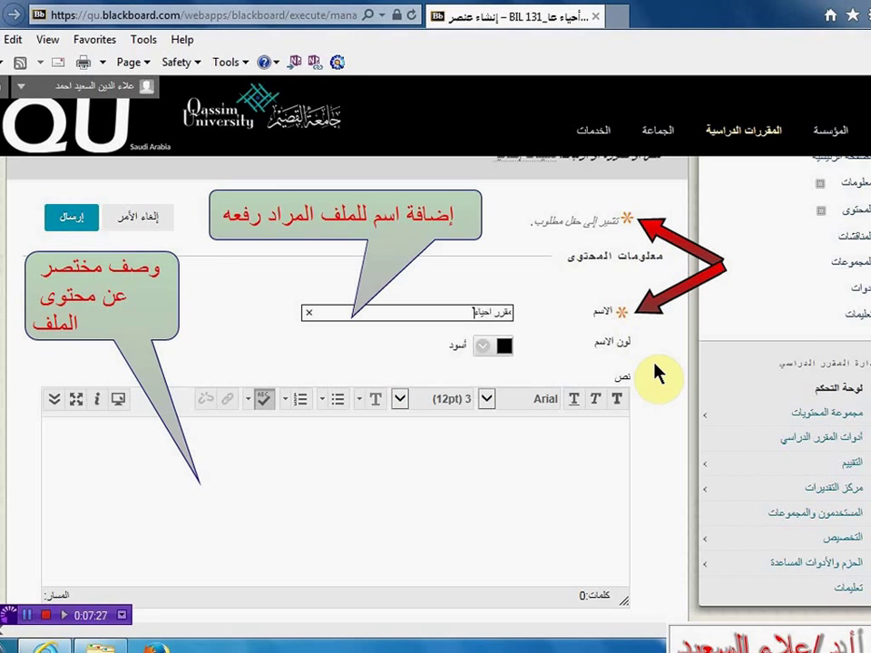
text(1 (تجريبي))
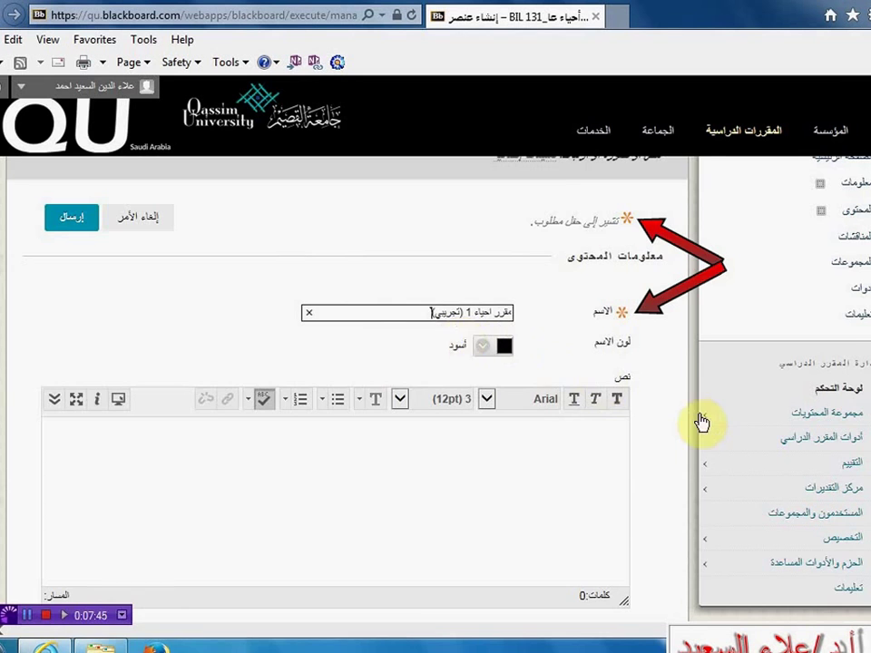
Enter "مذكرة المقرر" as the item's descriptive text.
scroll(701, 420, down, 3)
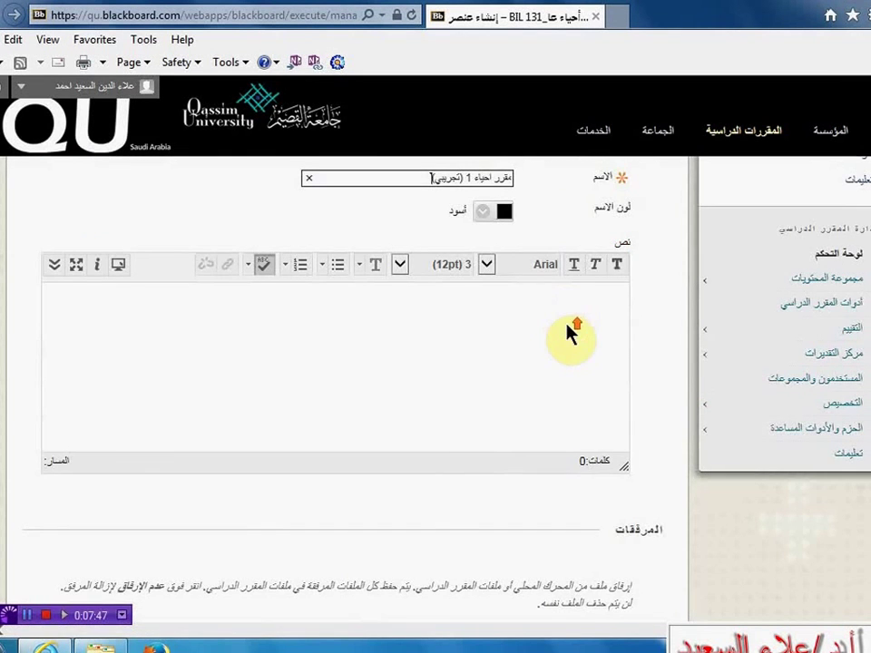
scroll(570, 335, up, 3)
click(555, 455)
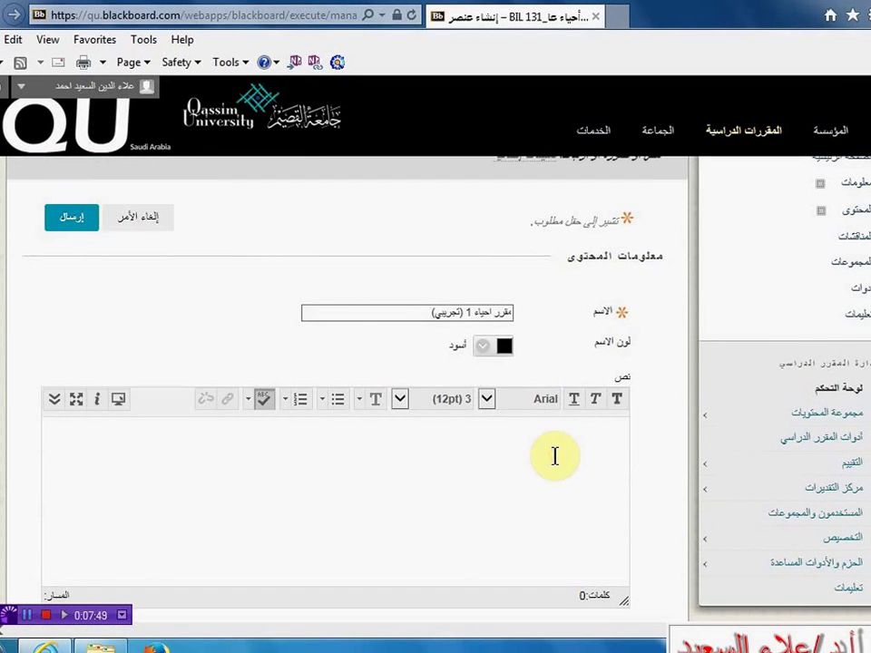
text(مذكرة المقرر)
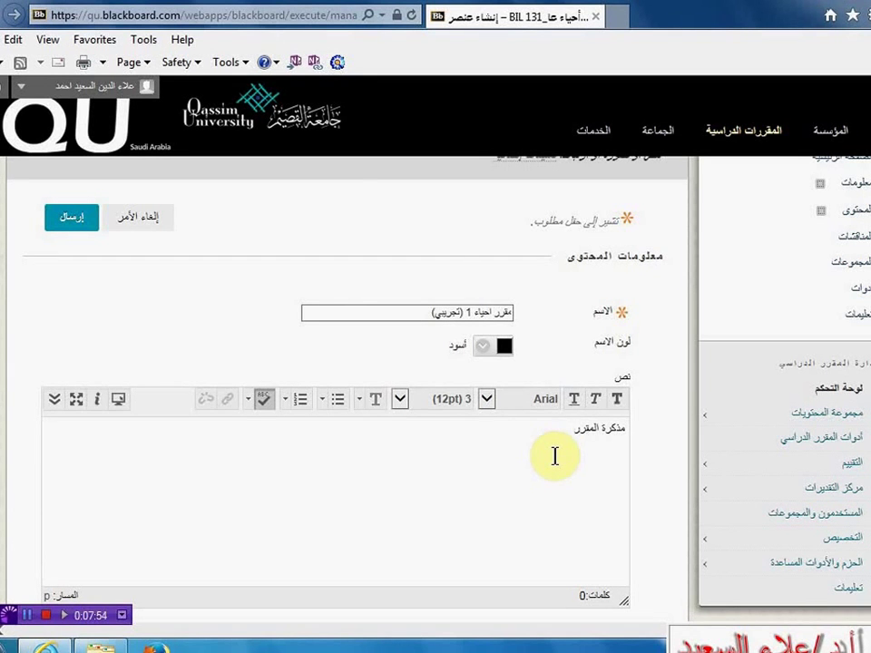
Make the description "مذكرة المقرر" bold and set its font size to 6 (24pt).
drag(563, 432, 623, 432)
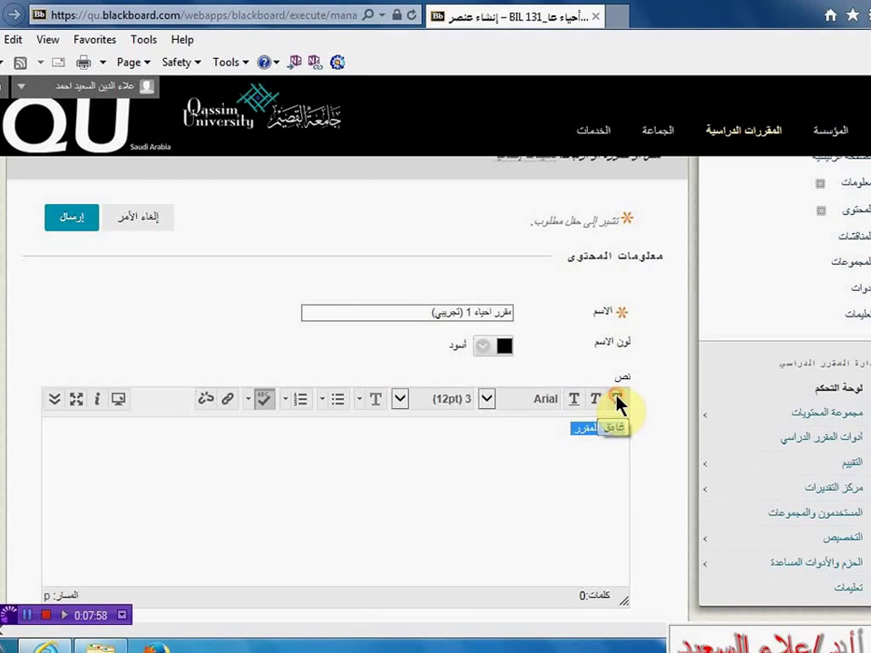
click(617, 402)
click(399, 399)
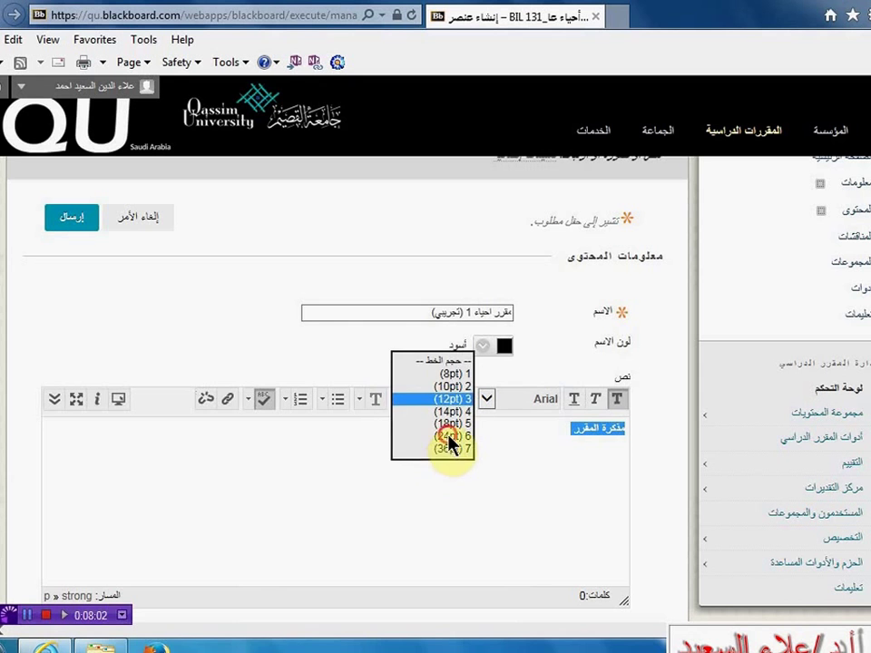
click(448, 436)
click(406, 461)
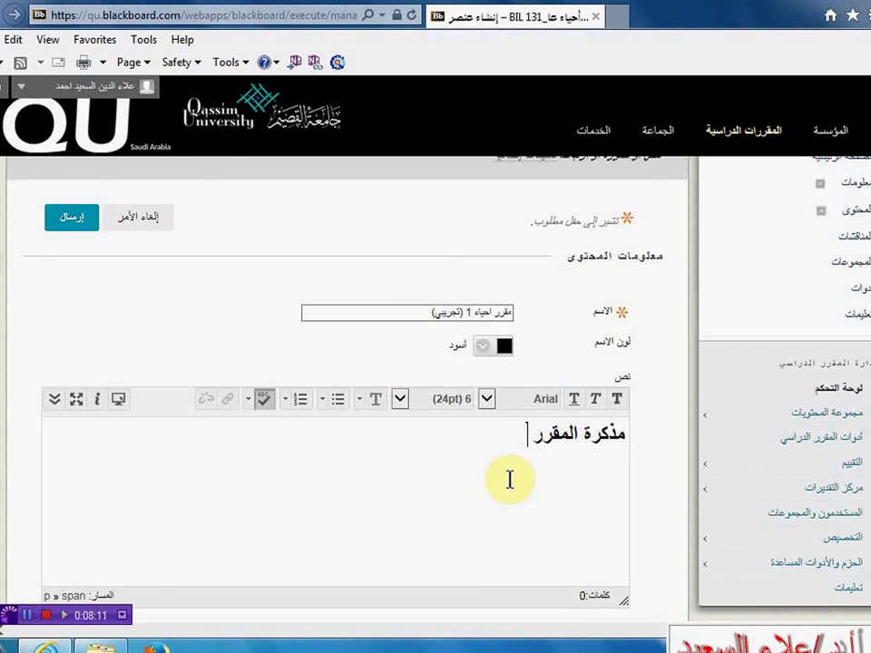
Attach "أحياء عامة 1 - نسخة - نسخة.pdf" from the تعليم اساسي folder inside مقررات on the computer's desktop.
scroll(509, 480, down, 3)
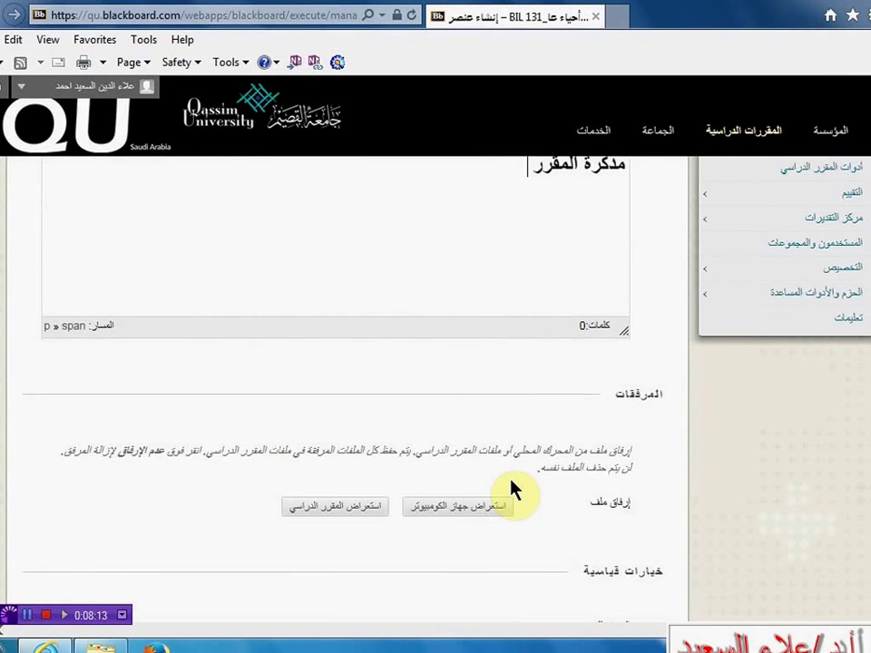
scroll(679, 418, down, 1)
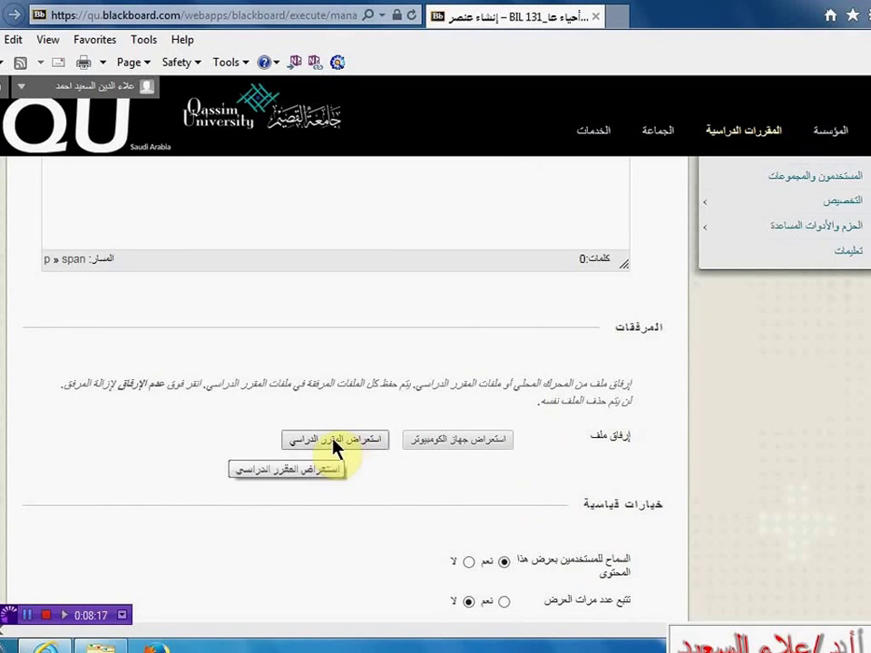
click(462, 445)
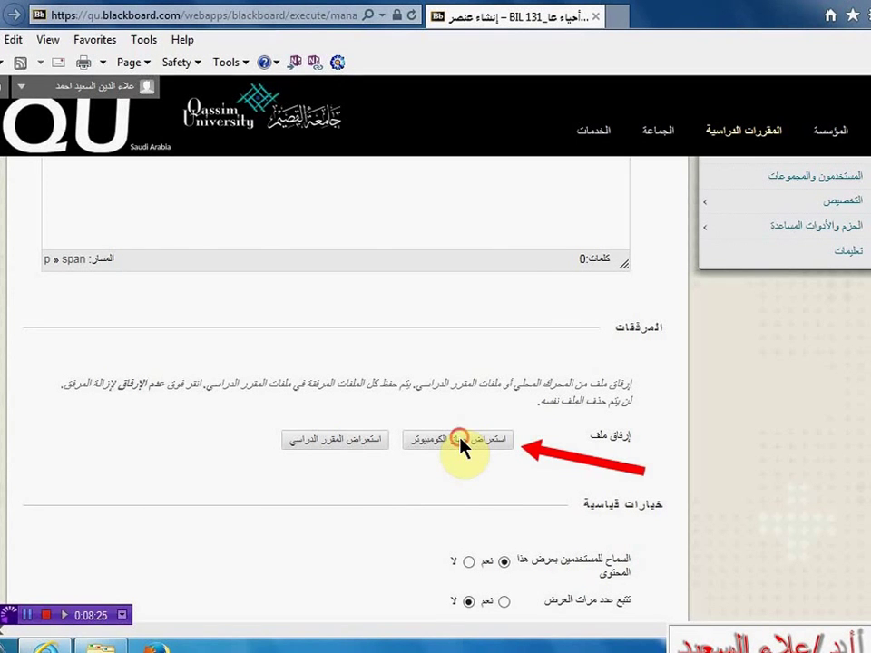
click(41, 104)
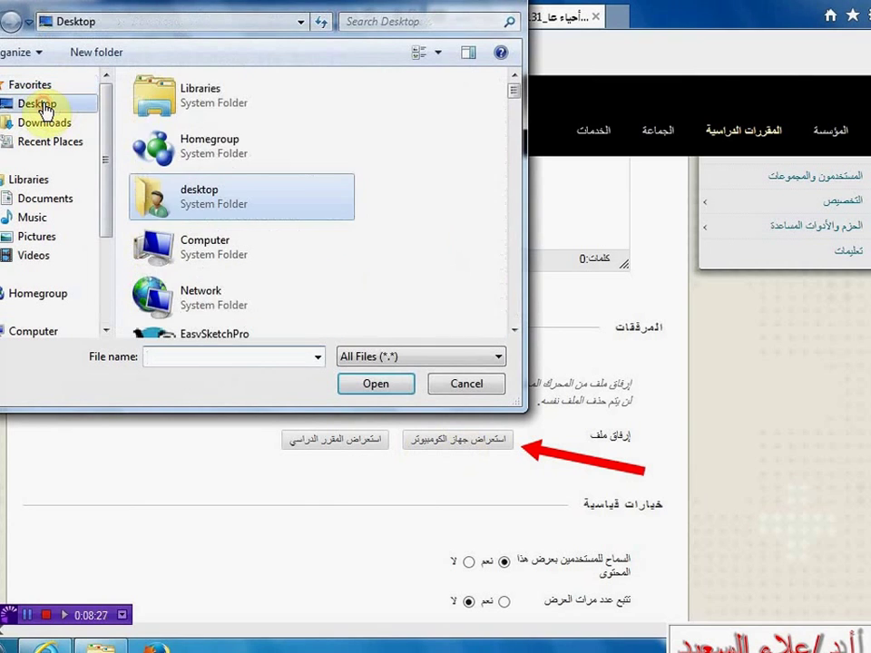
scroll(444, 208, down, 15)
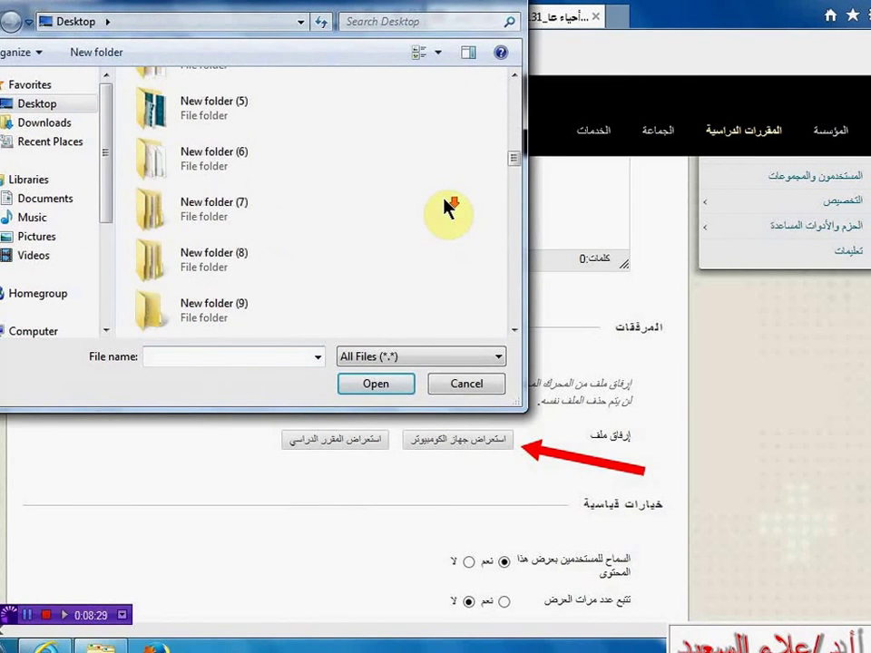
scroll(444, 209, down, 5)
scroll(444, 208, up, 2)
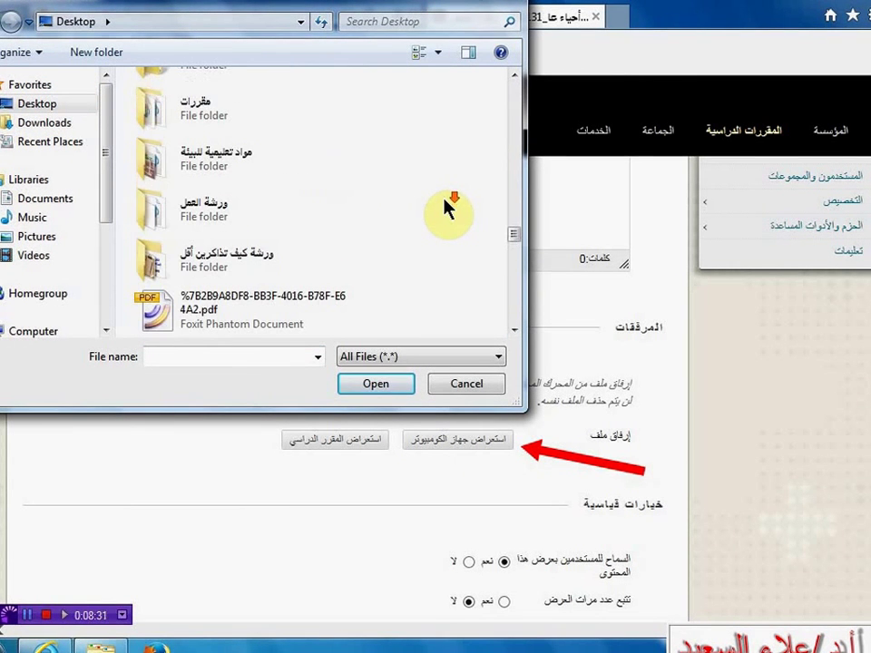
double_click(226, 113)
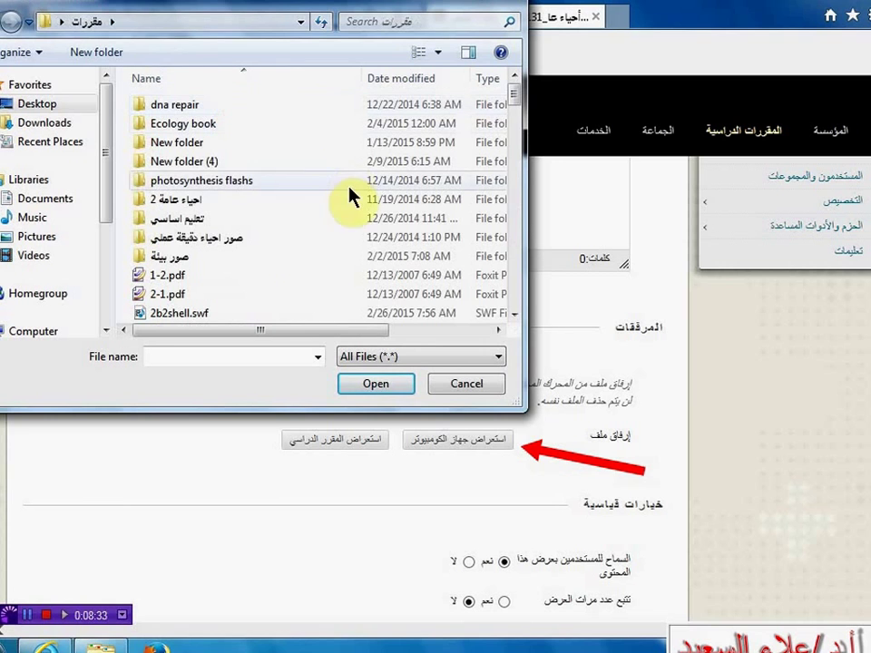
double_click(181, 219)
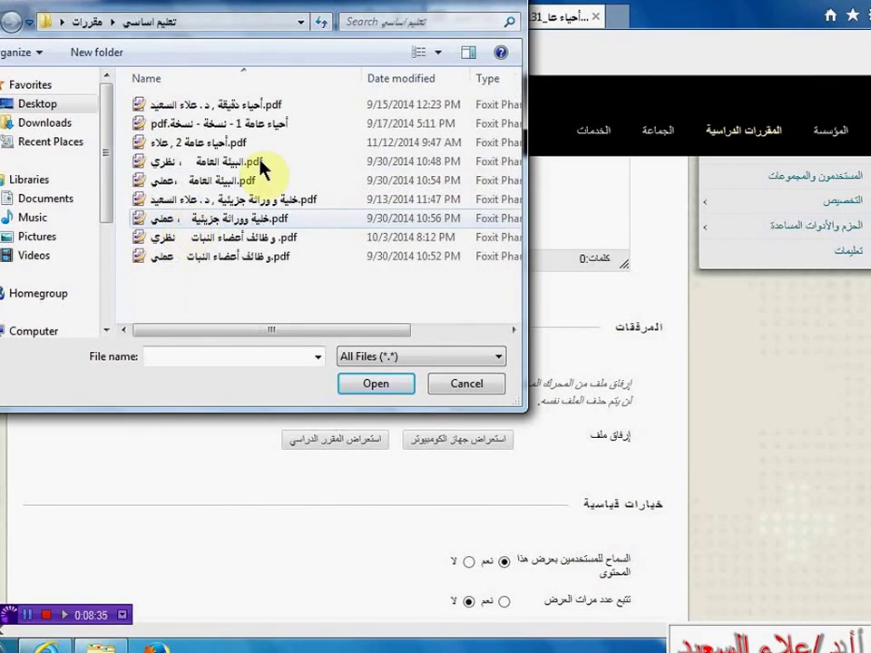
double_click(270, 126)
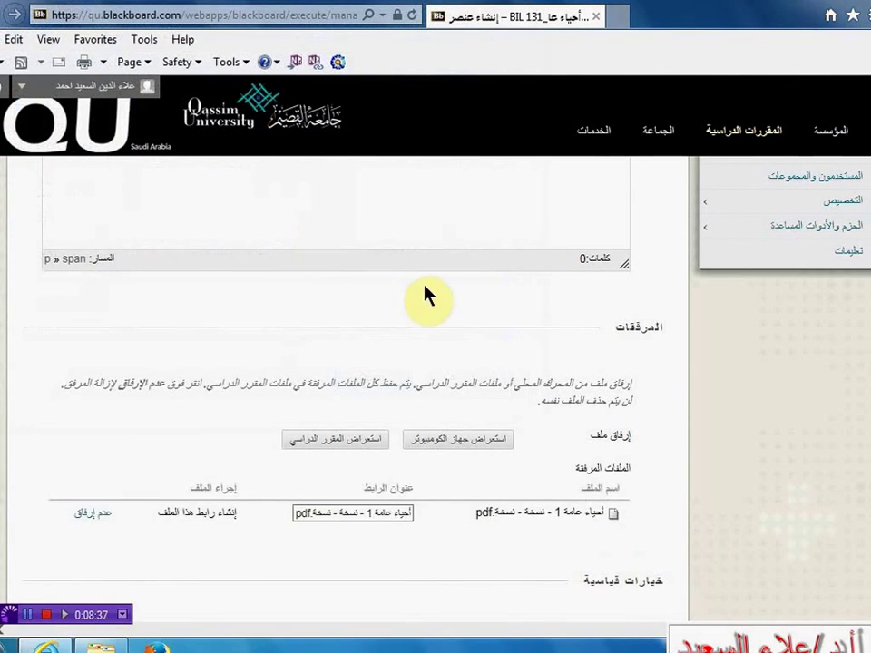
Leave user viewing of the content set to yes (نعم) and enable both the display-after and display-until date restrictions.
scroll(682, 448, down, 3)
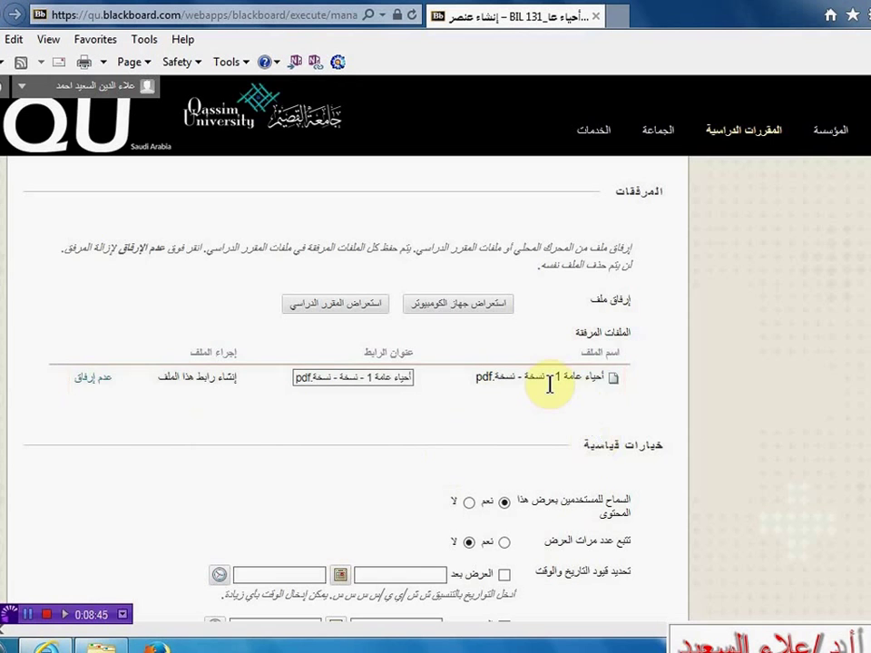
scroll(550, 388, down, 4)
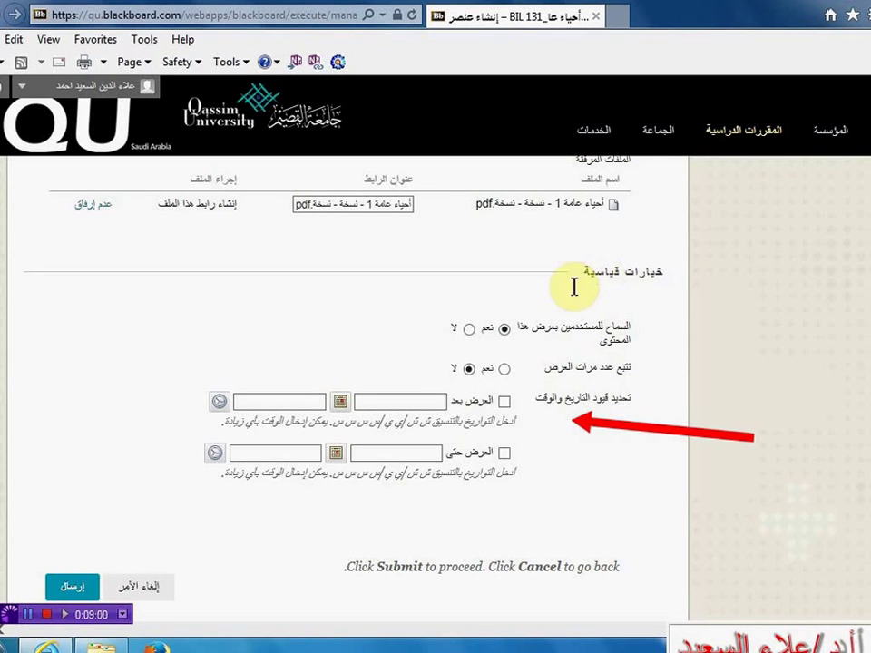
click(469, 329)
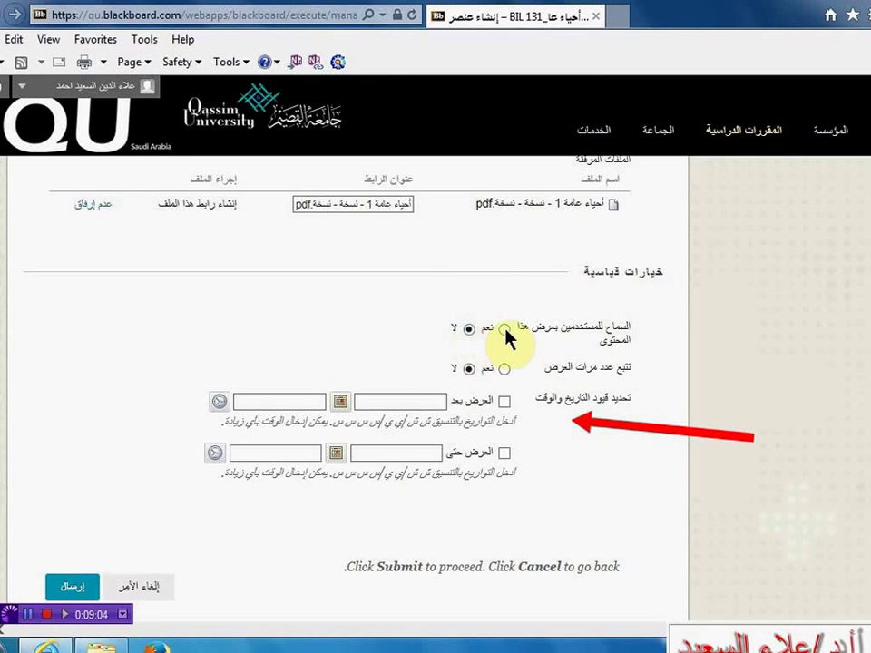
click(505, 330)
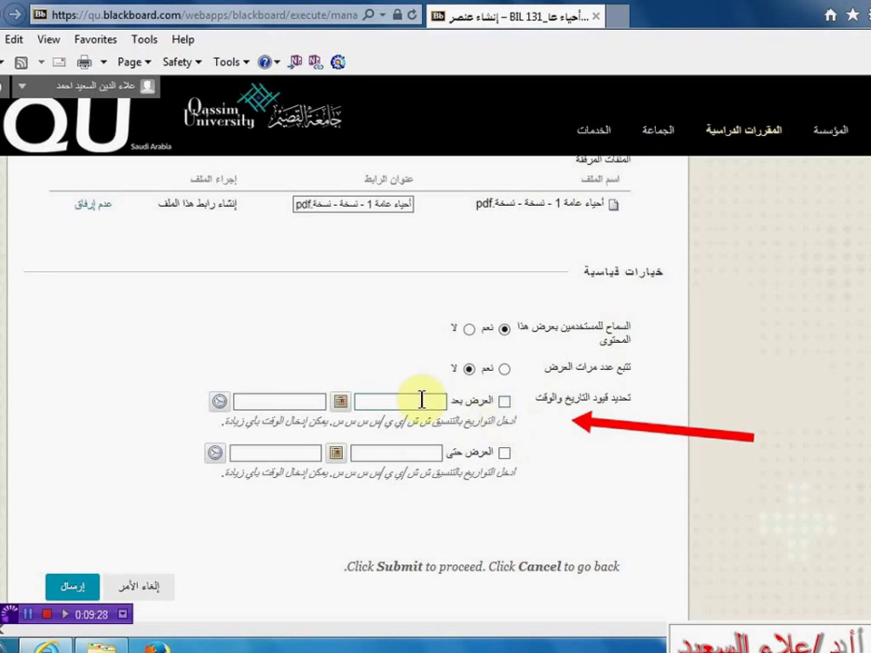
click(505, 403)
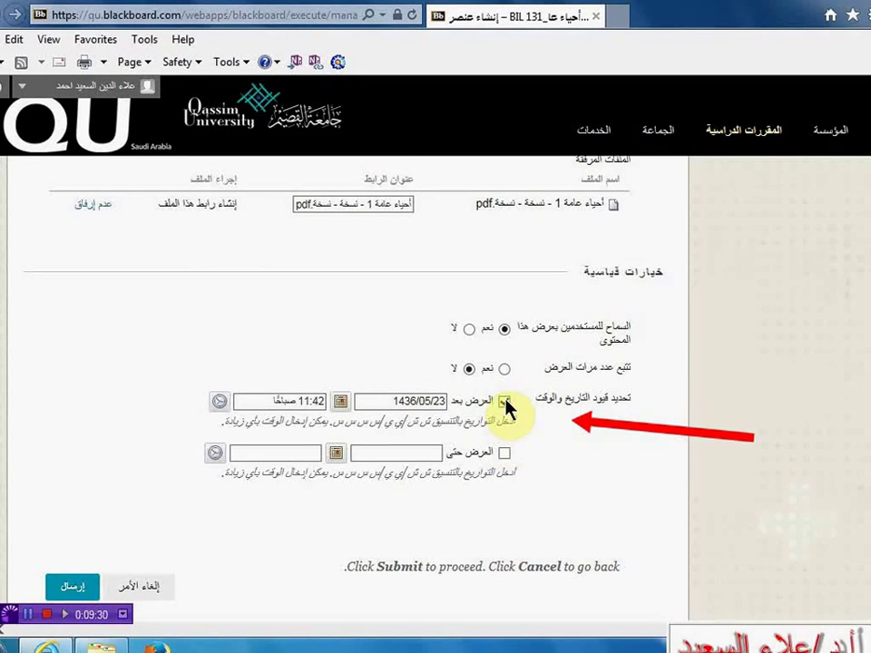
click(504, 453)
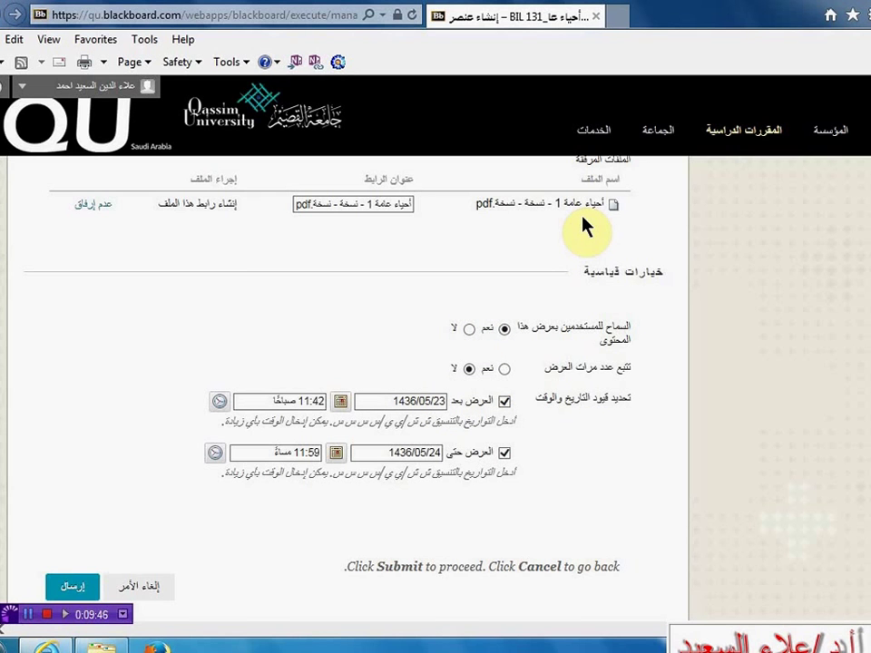
click(413, 452)
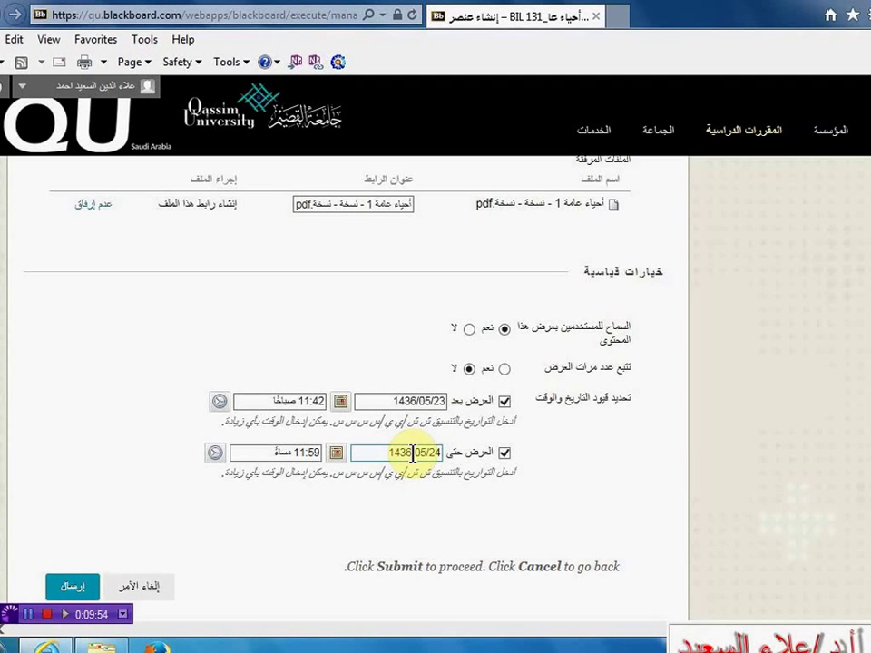
Turn off both the display-after and display-until date restrictions and submit the content item.
click(624, 255)
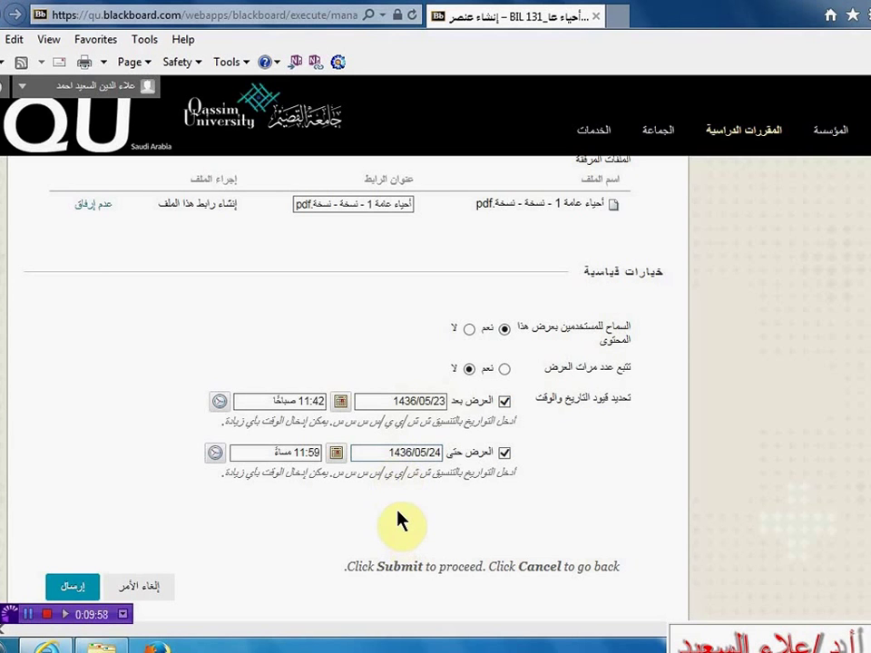
click(505, 452)
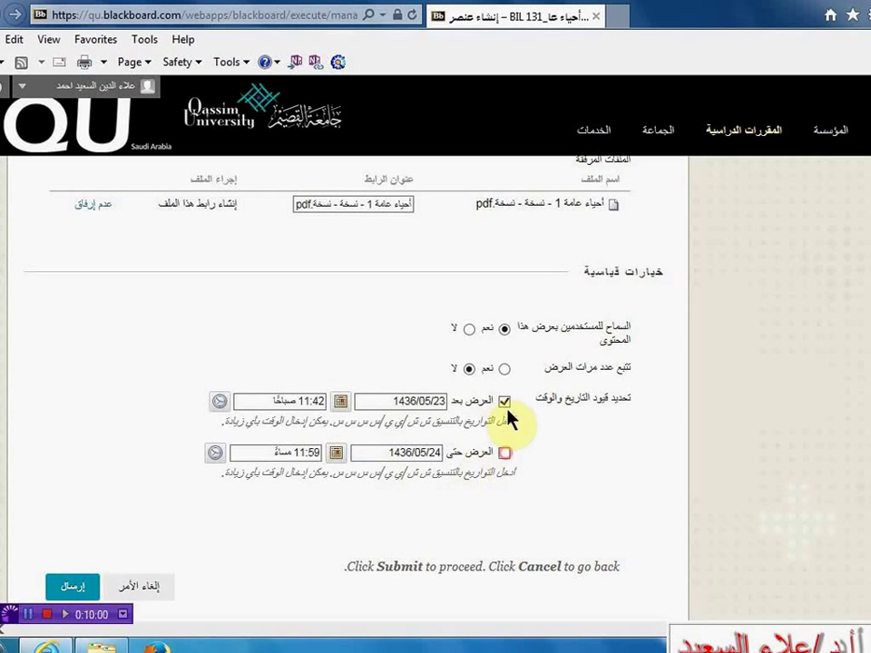
click(505, 402)
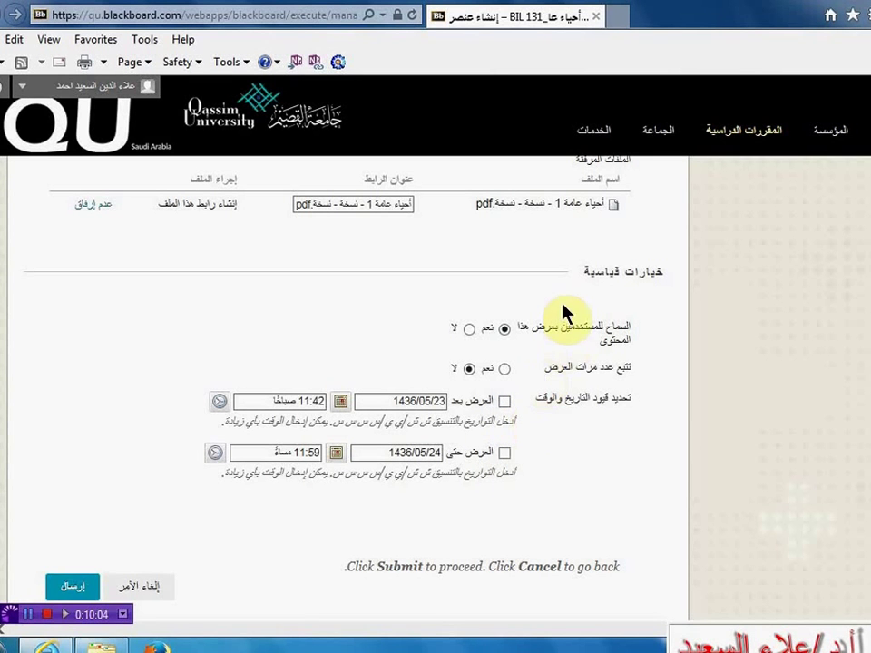
click(72, 587)
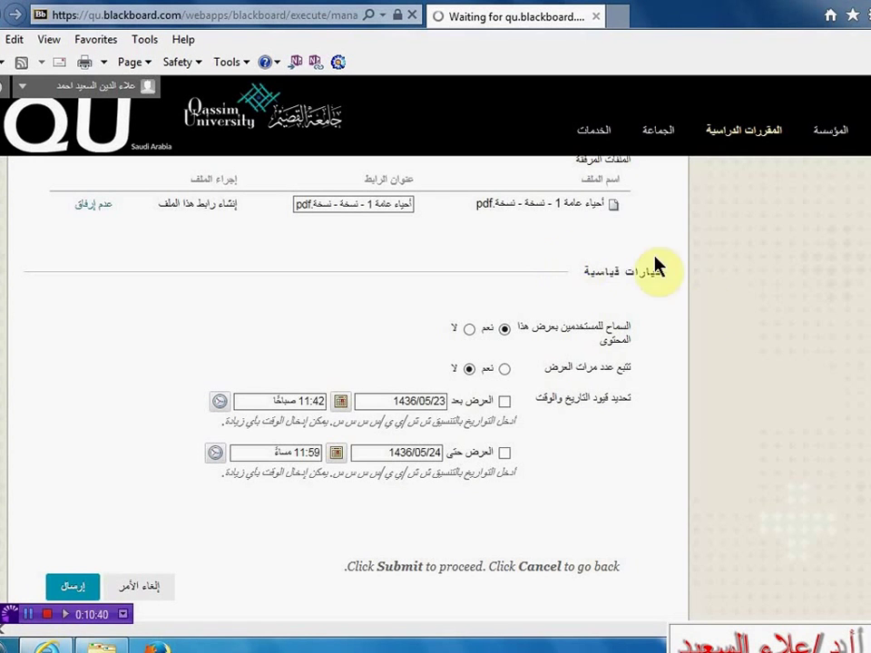
scroll(712, 307, up, 3)
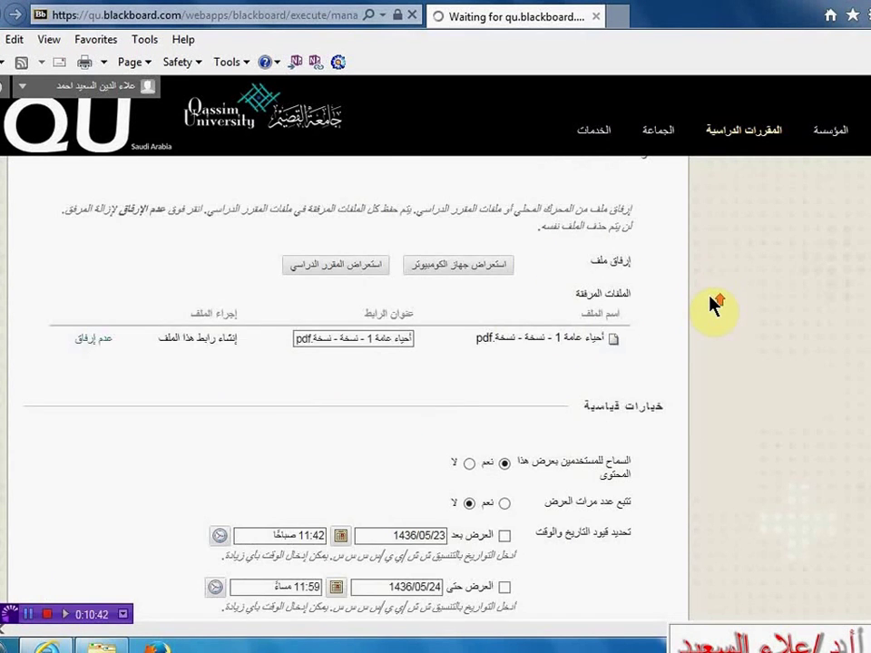
scroll(713, 305, up, 6)
scroll(644, 419, down, 6)
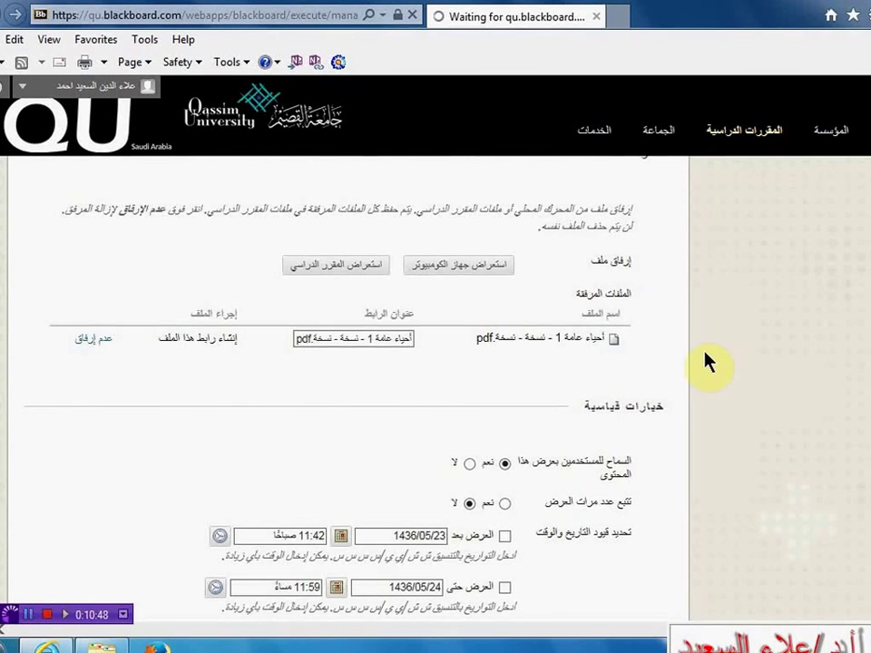
scroll(709, 361, up, 6)
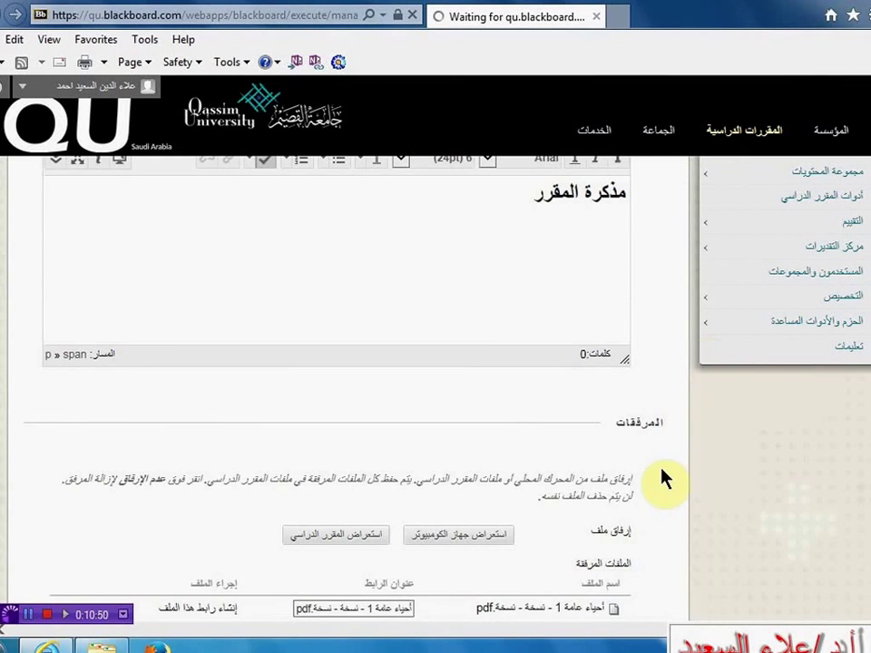
scroll(664, 490, up, 6)
scroll(664, 489, up, 2)
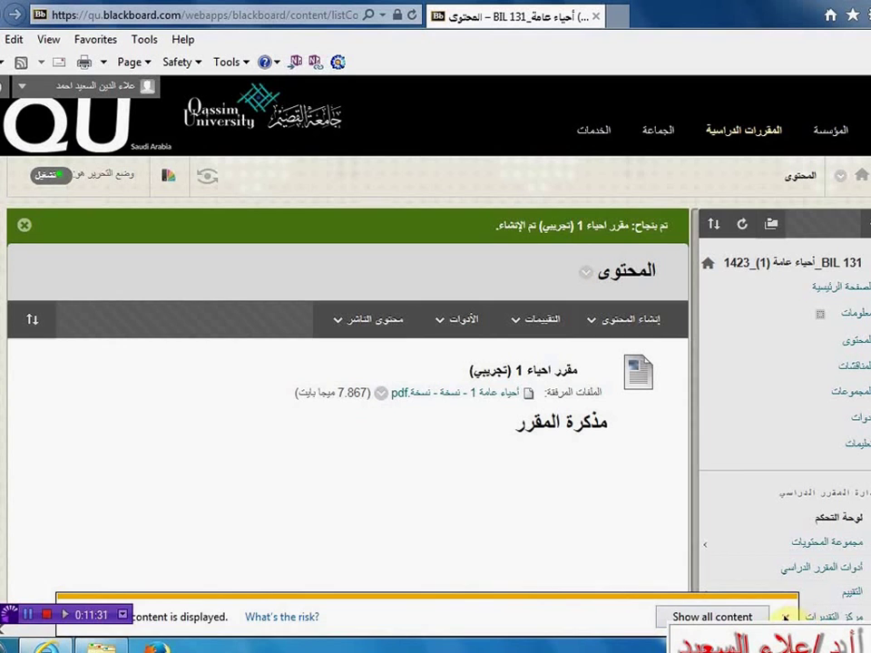
Open the form for creating a file (ملف), examine its name, file and option fields, and cancel it.
click(785, 617)
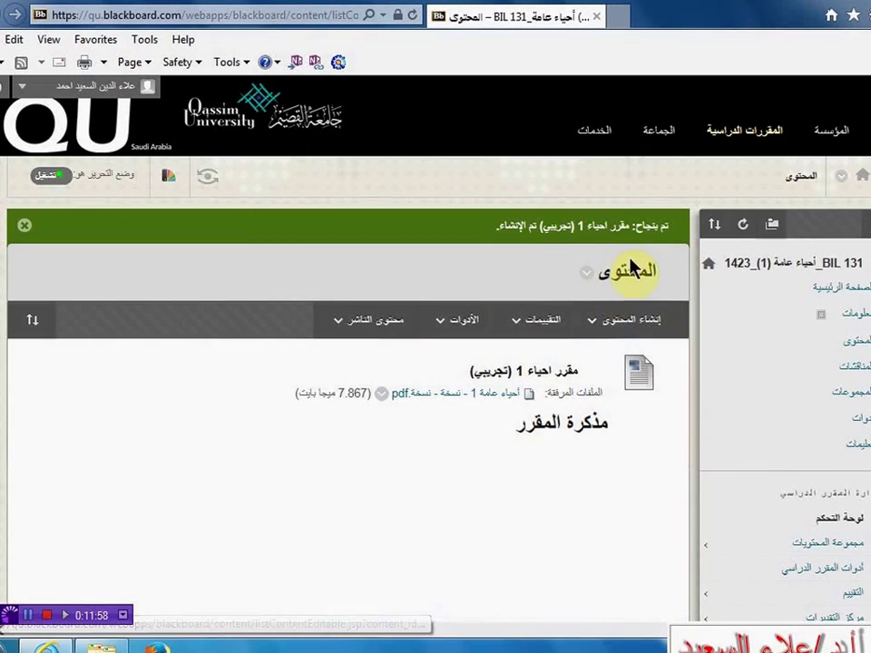
click(616, 320)
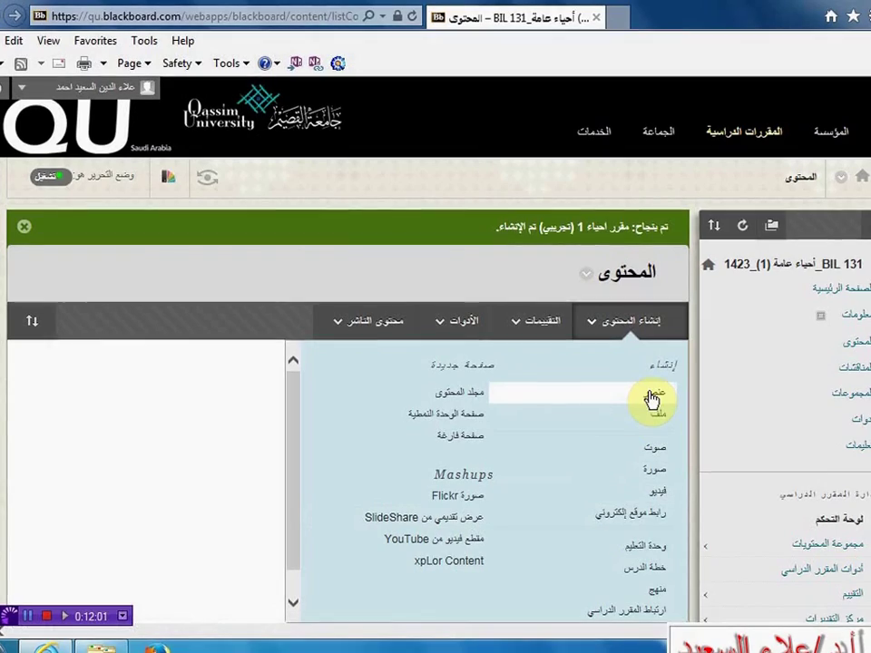
click(661, 420)
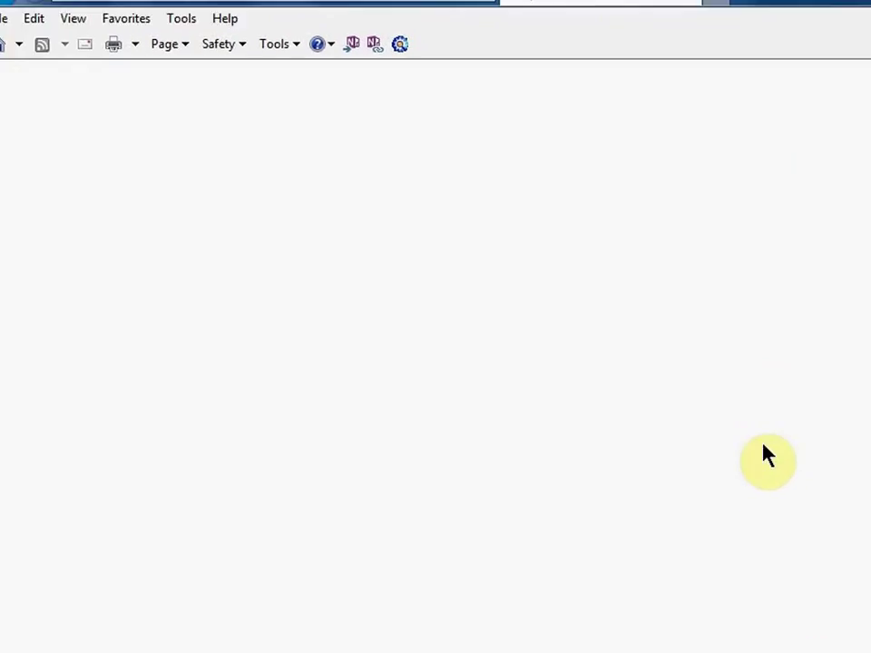
scroll(724, 468, down, 3)
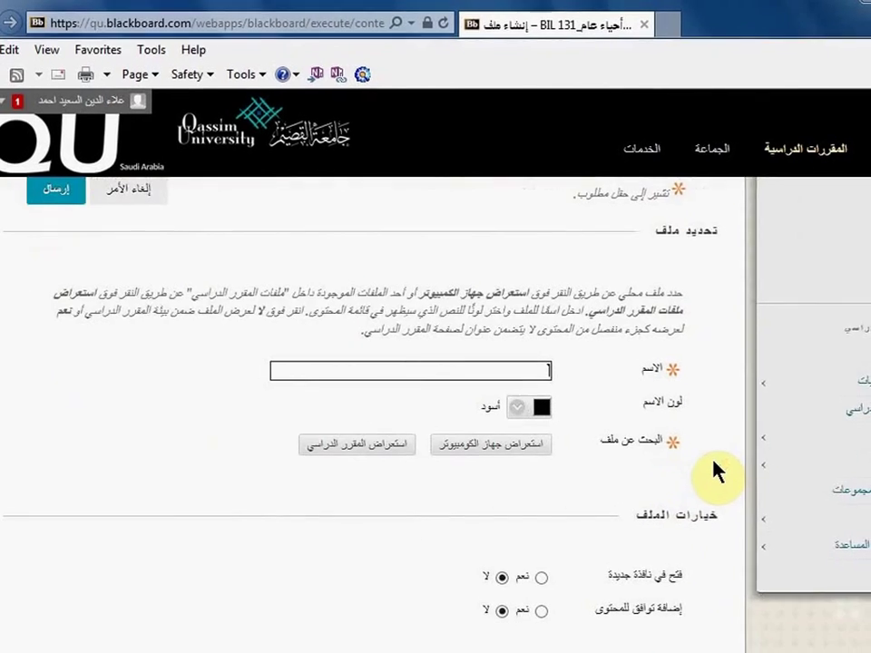
scroll(686, 453, down, 5)
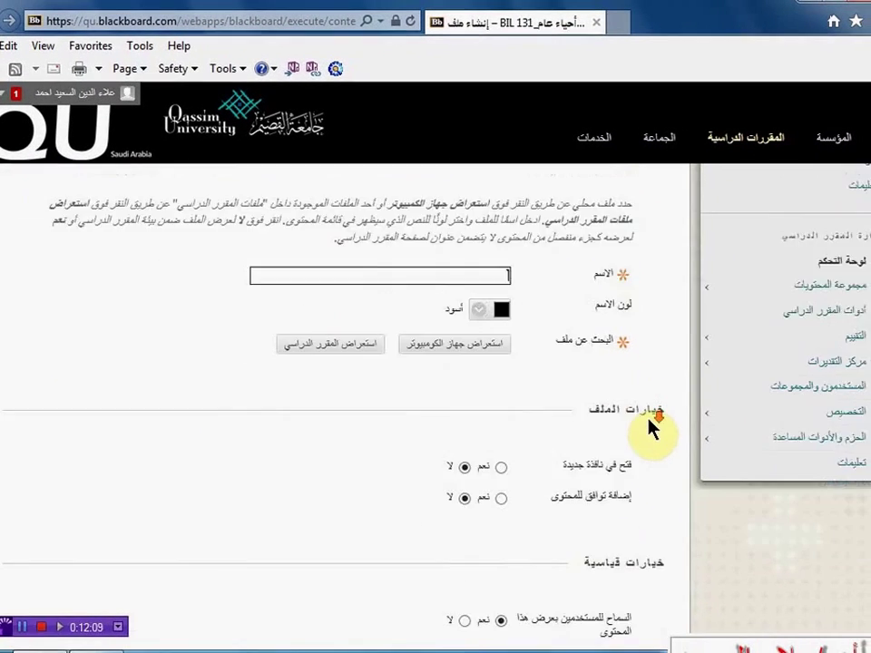
scroll(650, 427, up, 4)
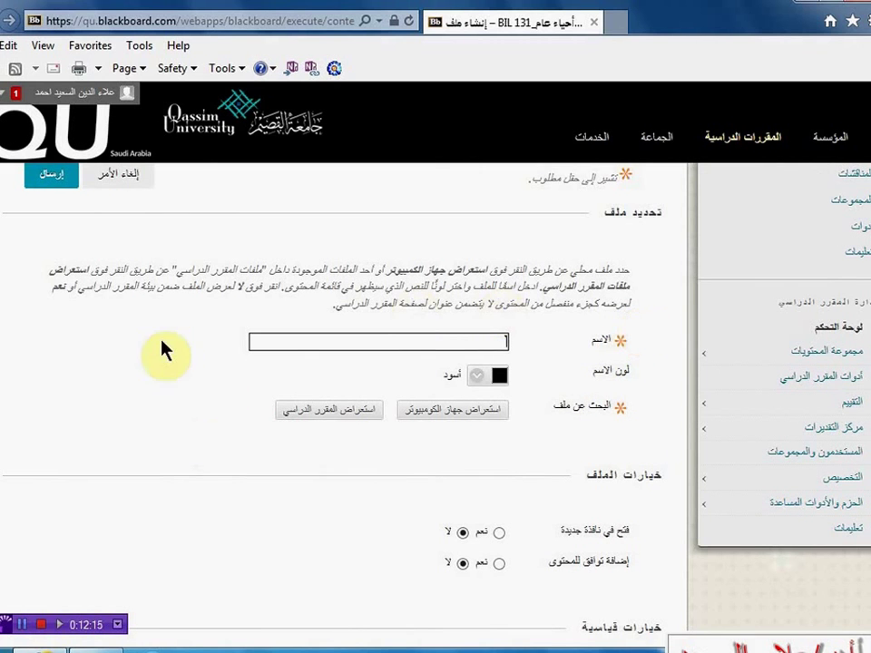
scroll(145, 291, up, 2)
click(132, 317)
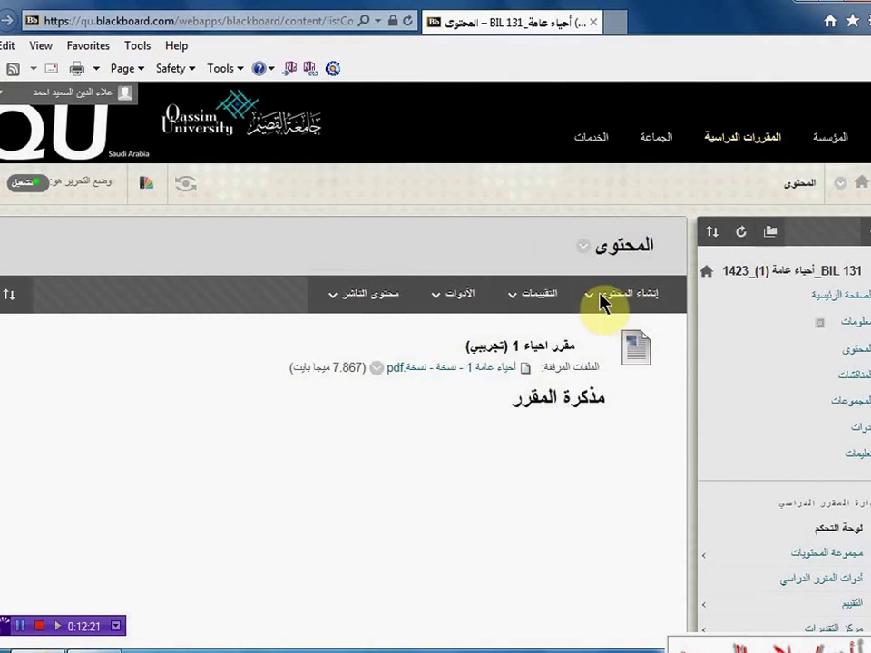
Open the form for creating an item (عنصر), examine its name, text and attachment sections, and cancel it.
click(646, 296)
click(658, 372)
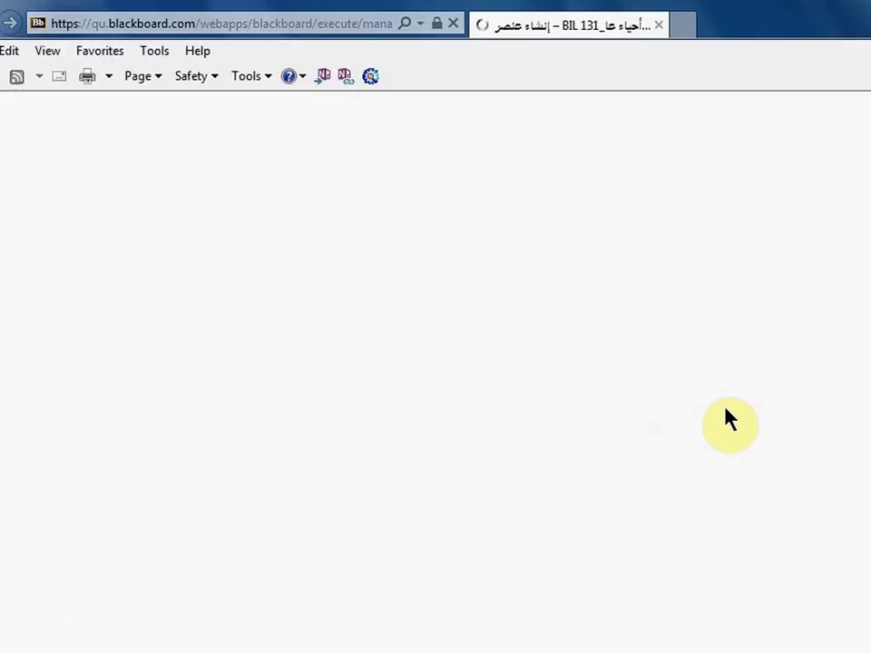
scroll(700, 454, down, 5)
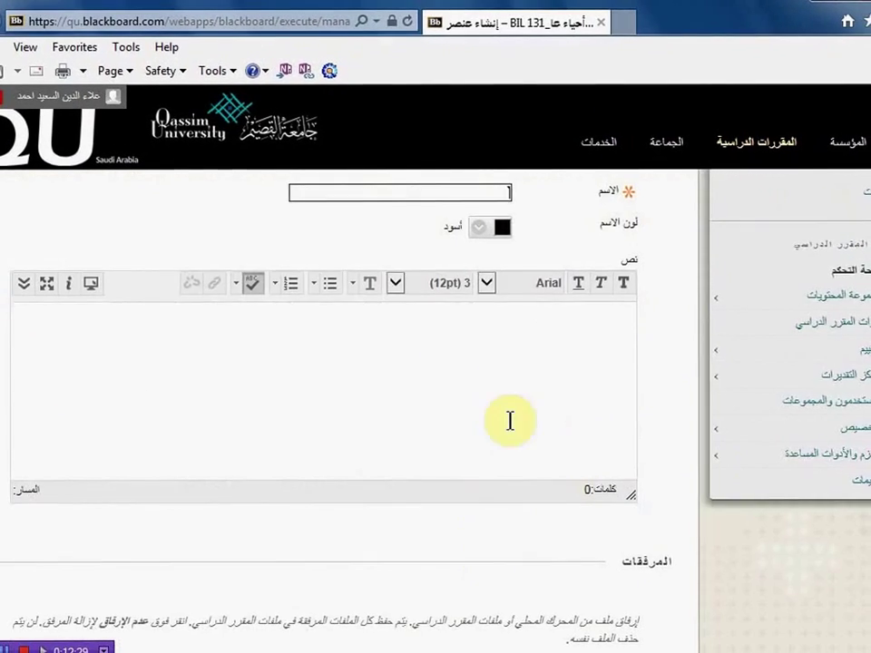
scroll(527, 426, up, 3)
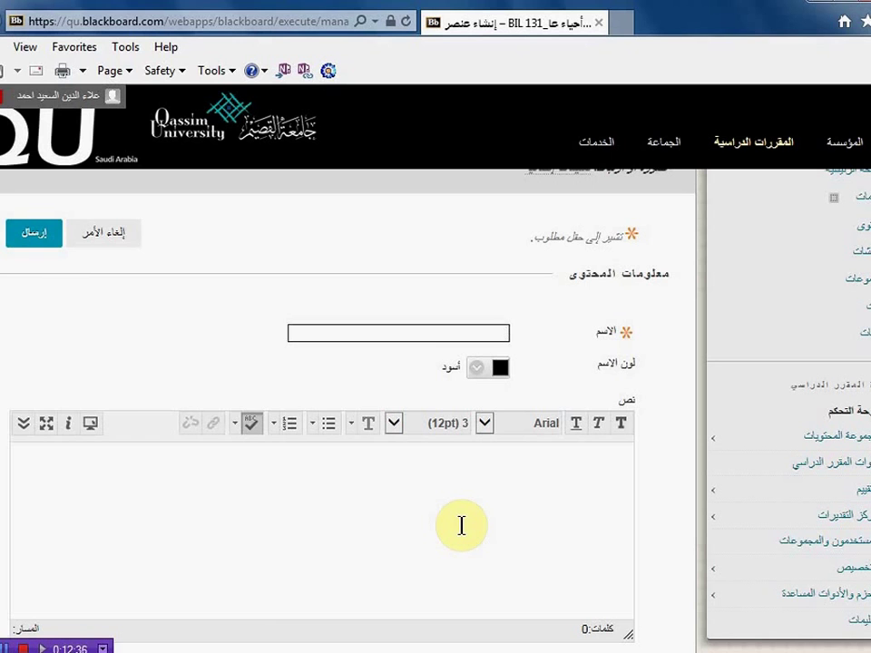
click(111, 234)
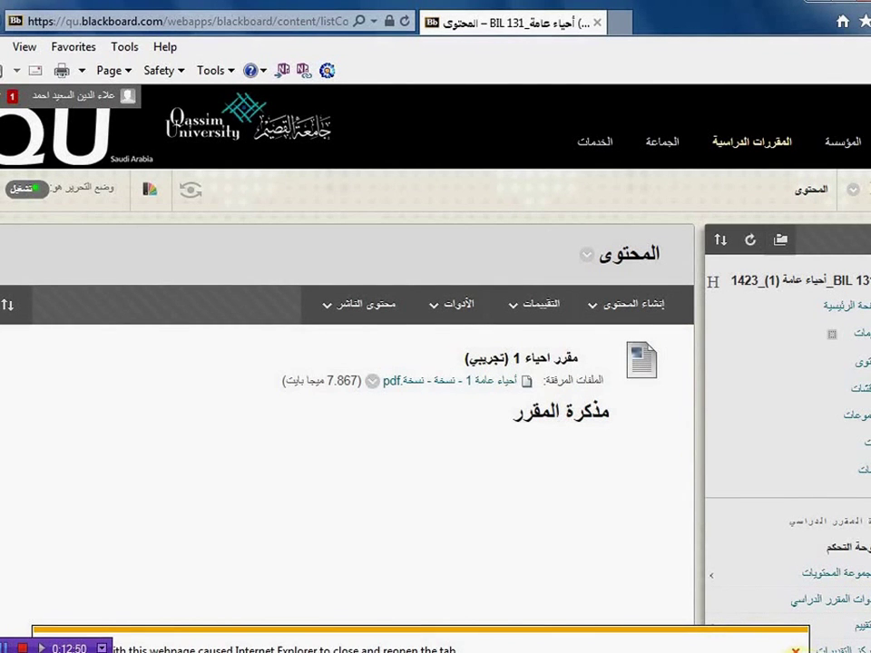
Dismiss the browser notices and preview the content page with edit mode off, restoring edit mode at the end.
click(794, 650)
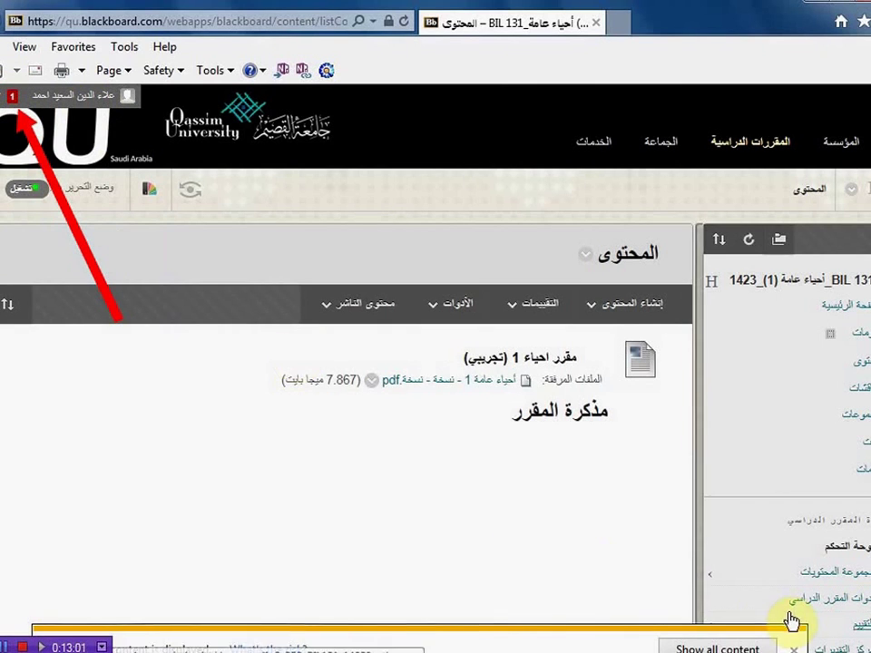
click(794, 649)
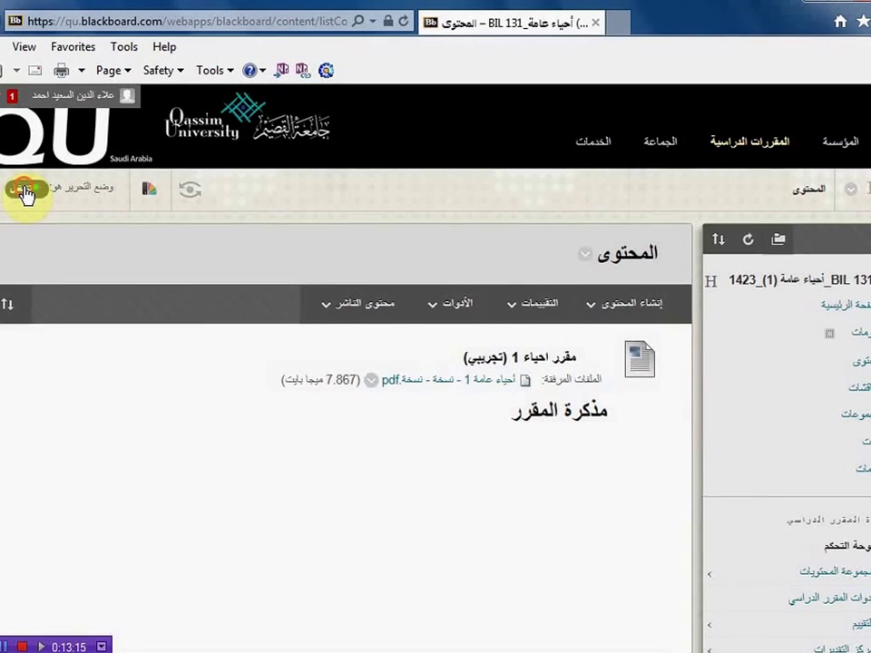
click(25, 192)
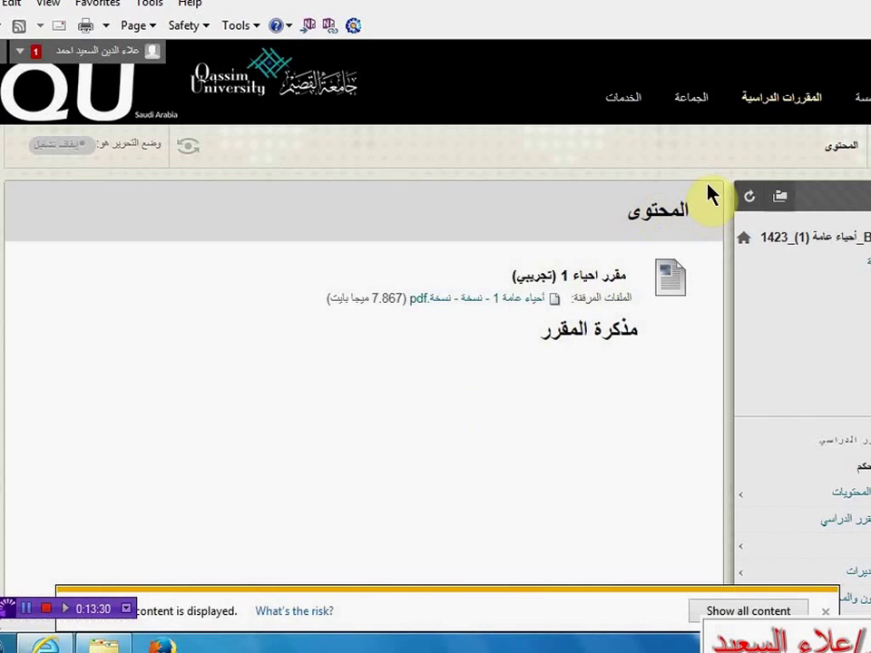
click(826, 611)
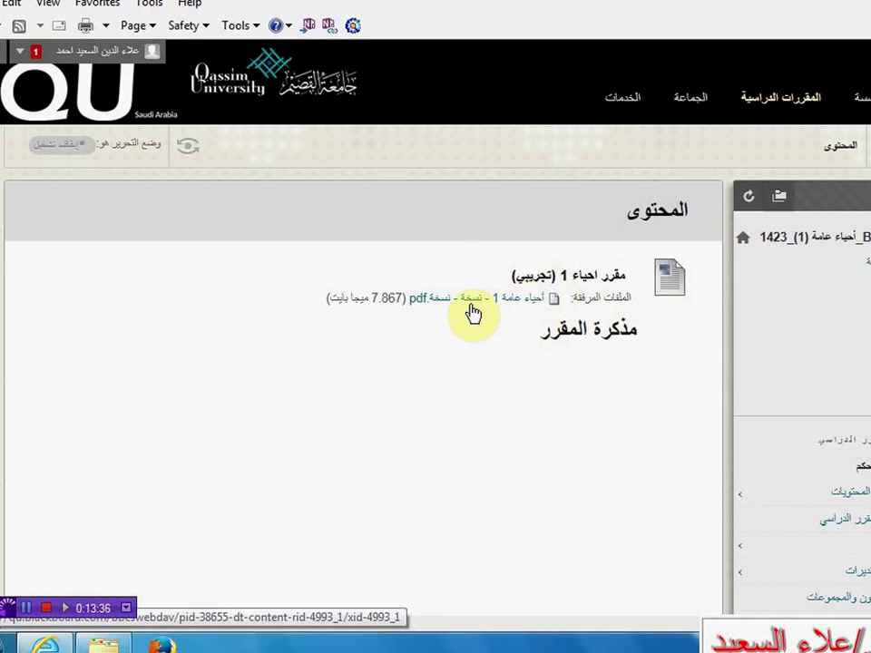
click(64, 145)
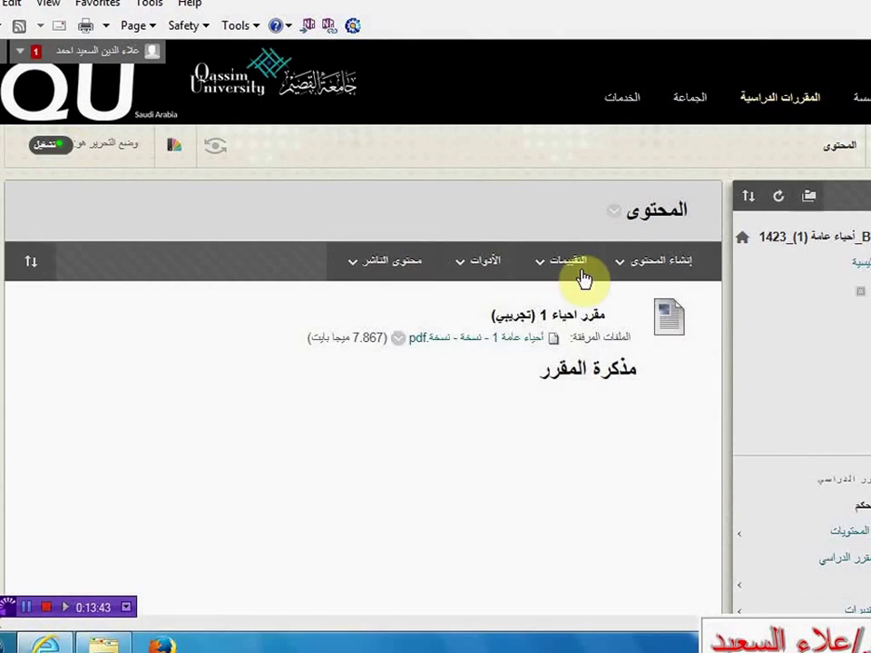
Start a new image (صورة) content item and name it "صورة 1".
click(642, 265)
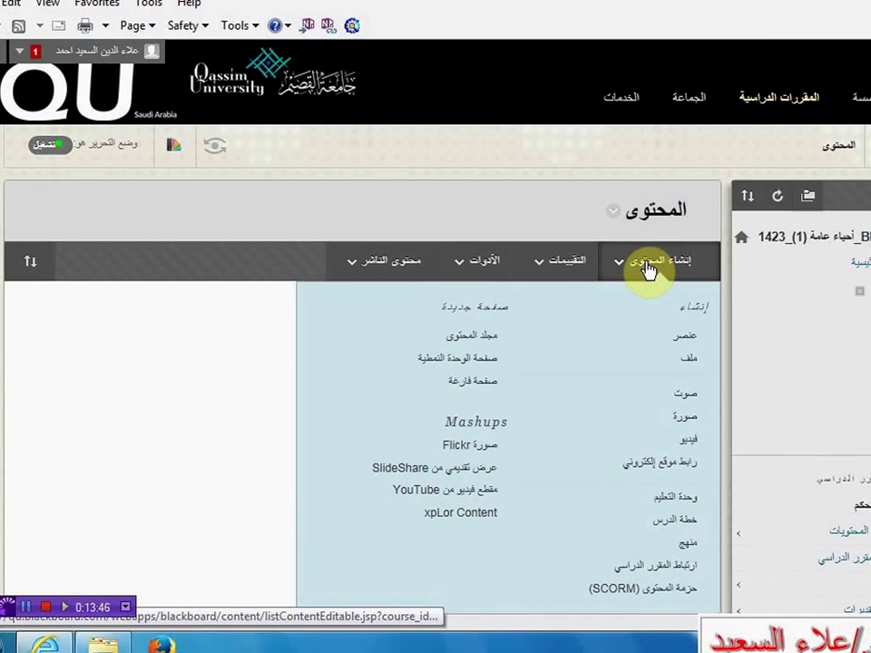
click(690, 424)
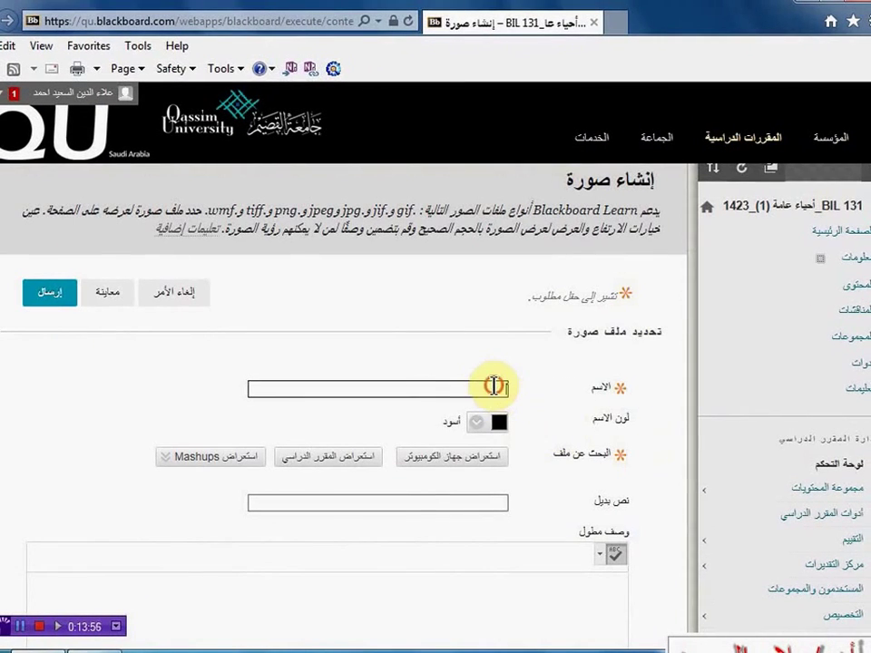
click(494, 388)
text(أس)
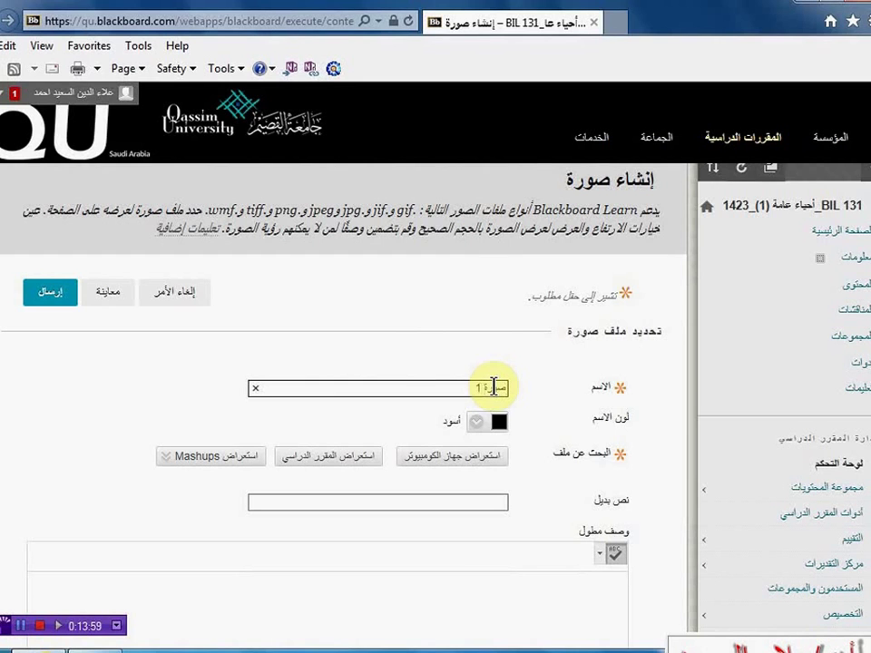
Attach f11-04_watson_and_crick_c.jpg from the computer's Pictures library as the image file and submit the image item.
scroll(535, 481, down, 1)
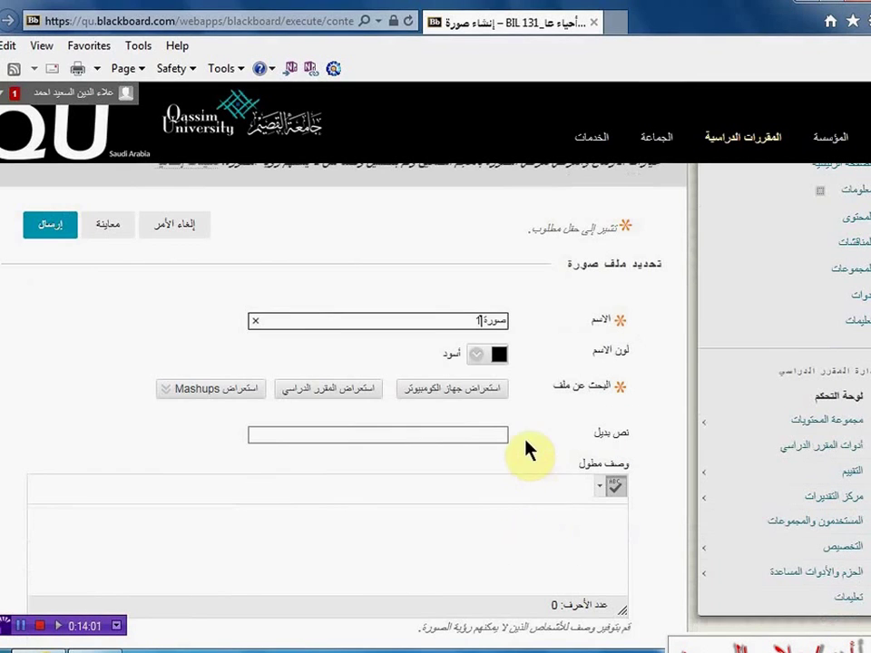
click(473, 391)
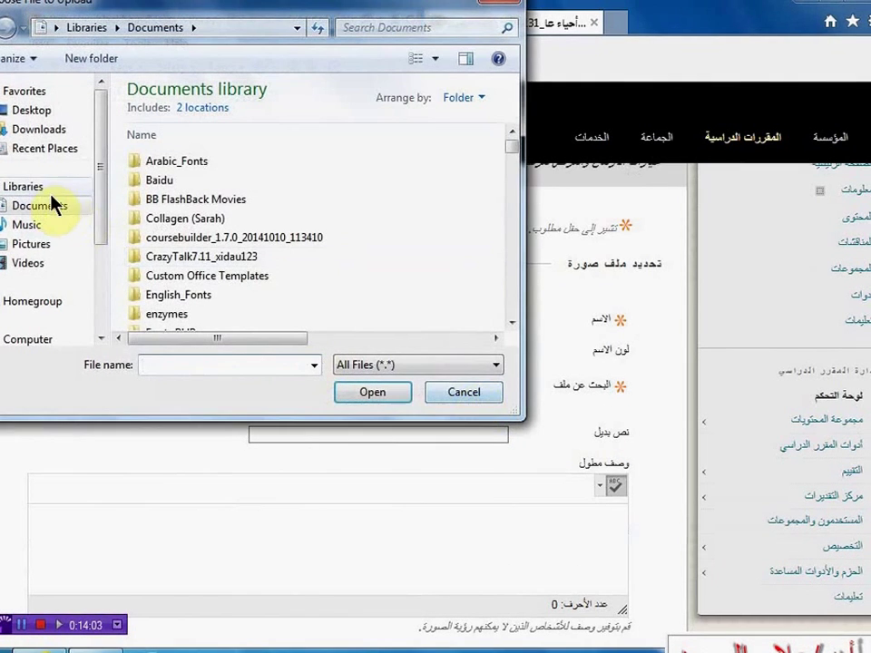
click(27, 247)
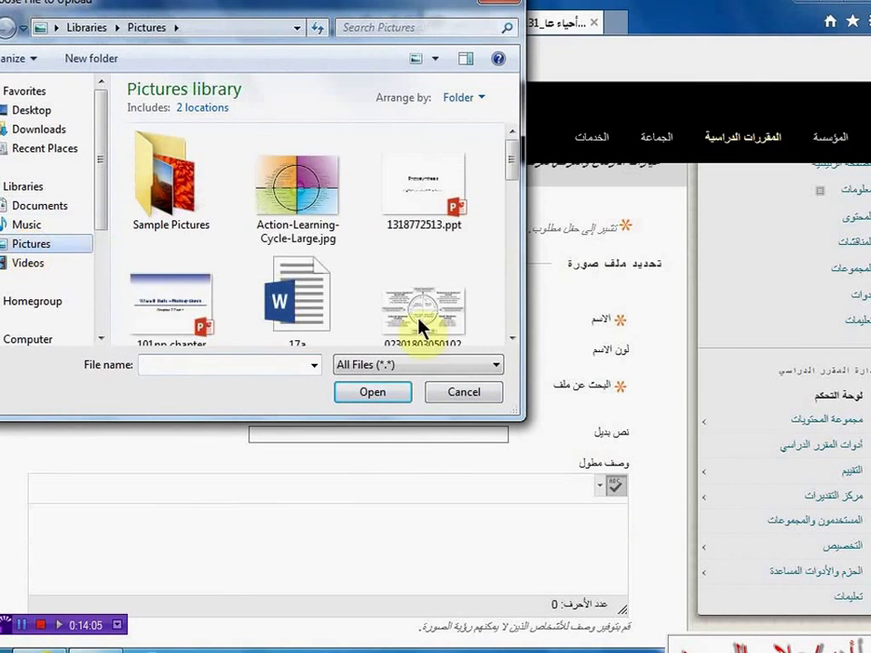
click(495, 221)
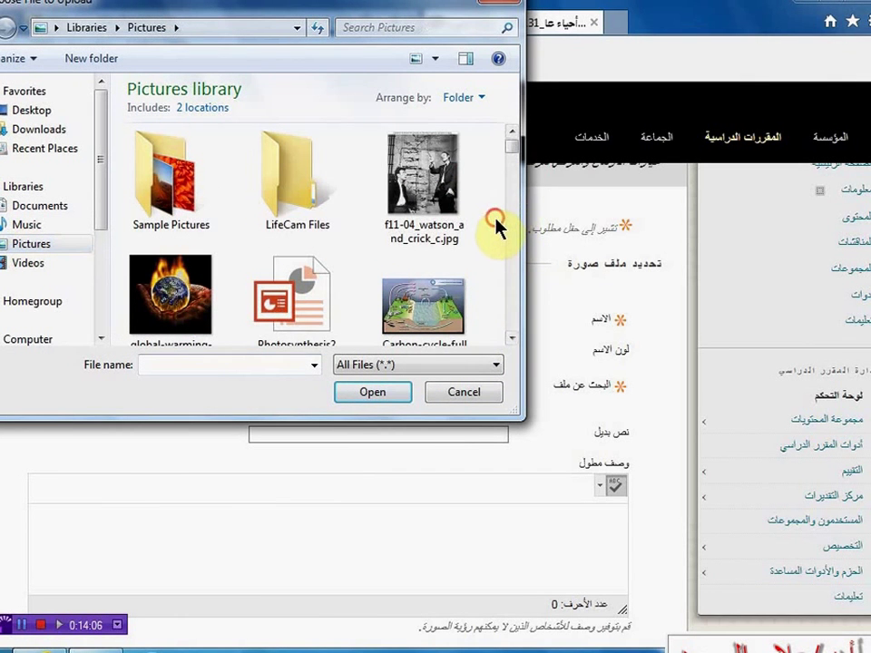
double_click(416, 179)
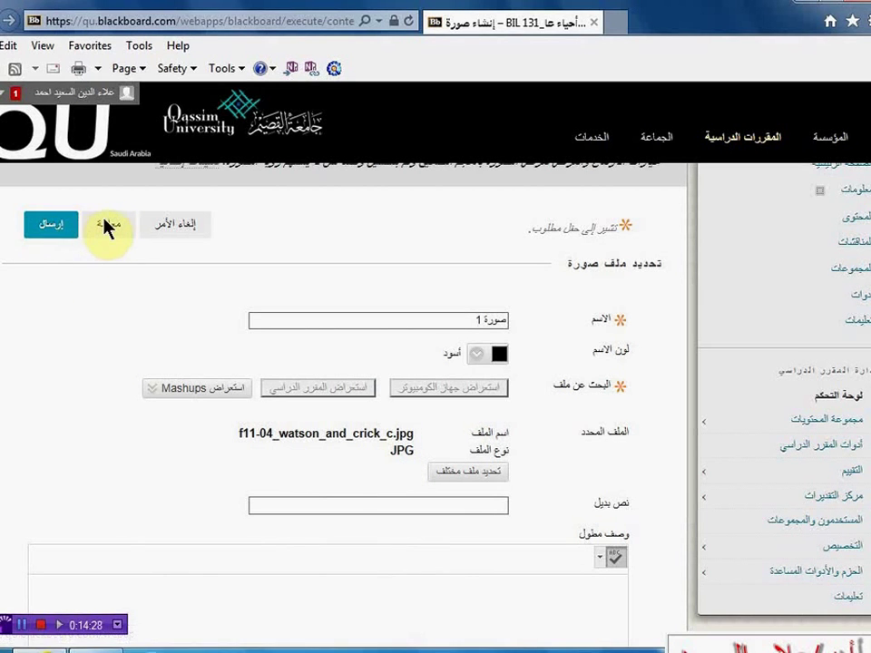
click(58, 231)
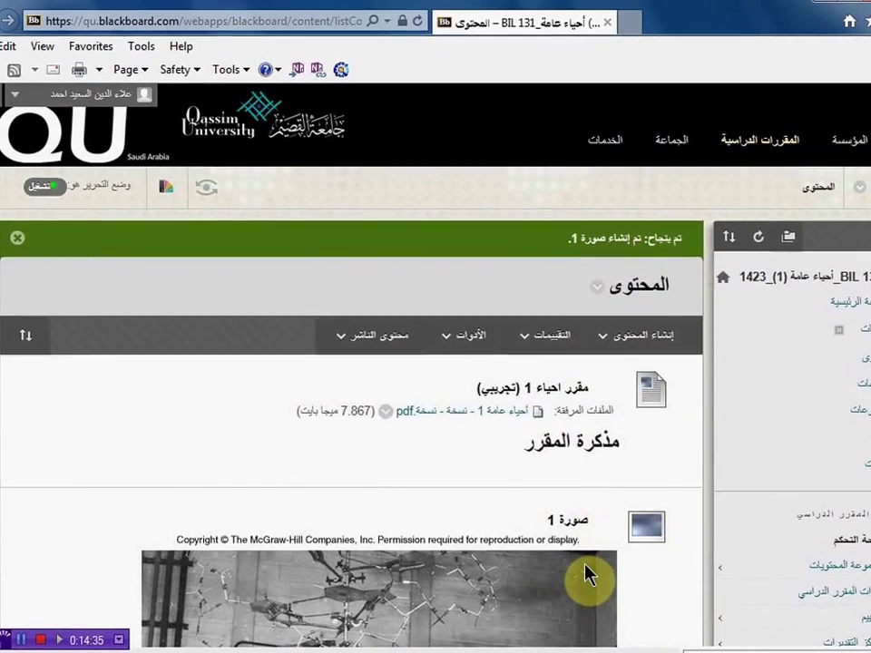
scroll(585, 576, down, 3)
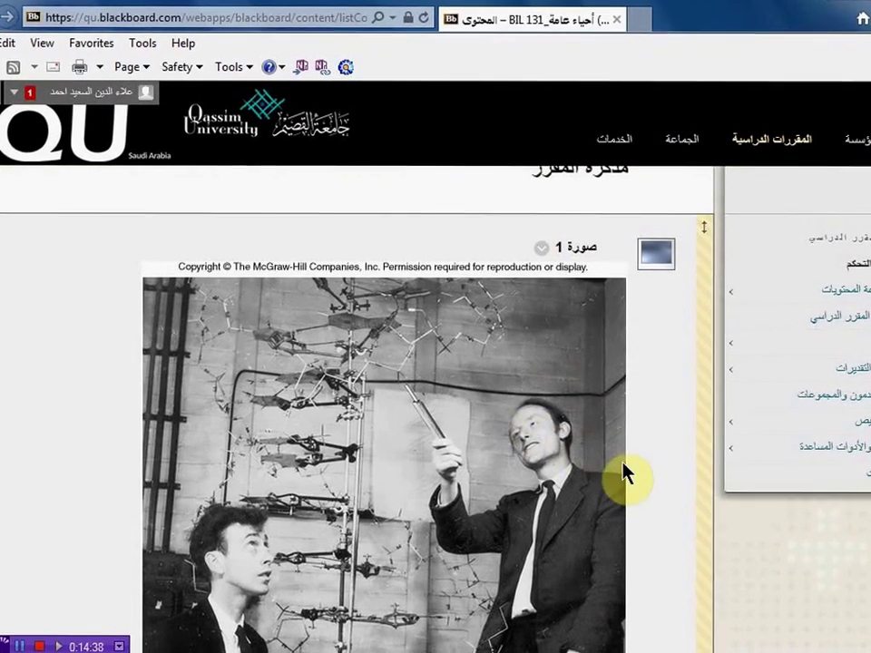
scroll(631, 467, down, 3)
scroll(635, 467, up, 5)
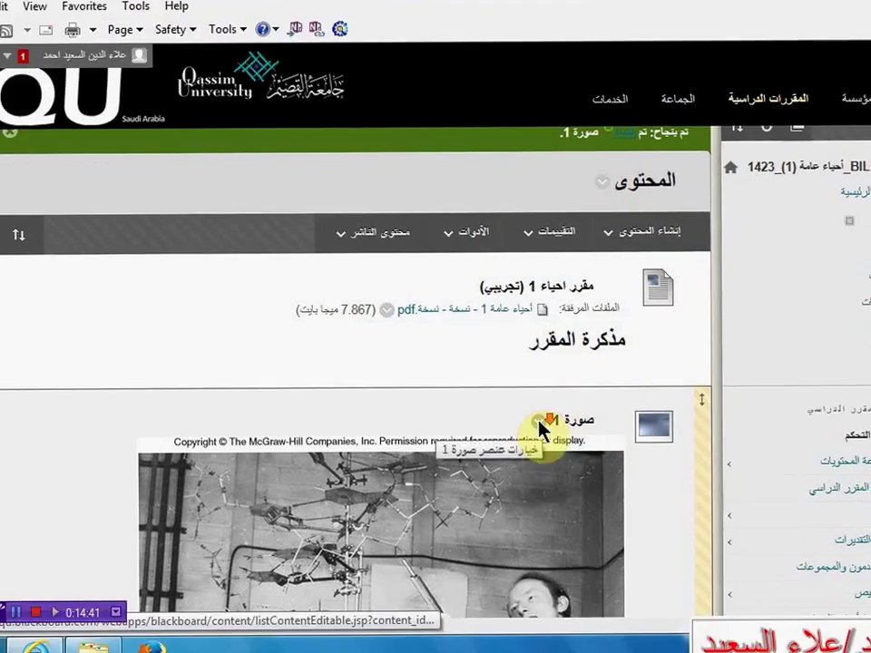
Edit the "صورة 1" image item, enter the long description "صورة العالمان واطسن و كريك" and submit the change.
scroll(540, 468, down, 2)
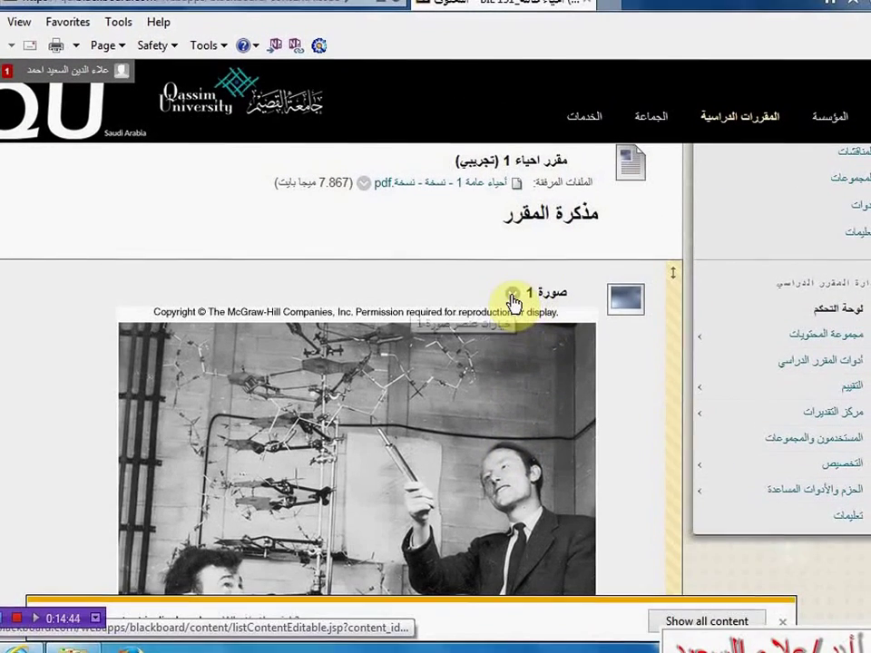
click(512, 300)
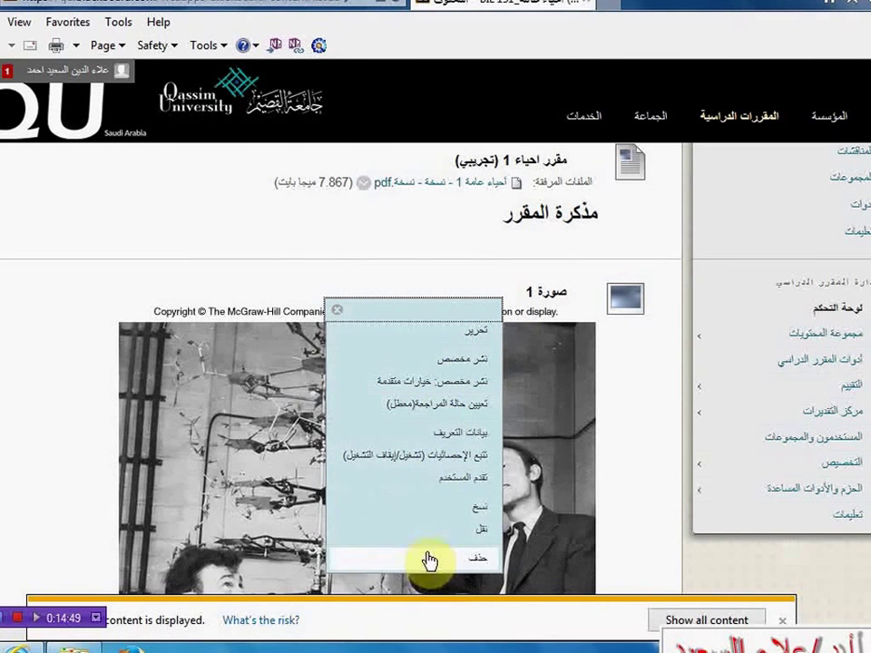
click(476, 332)
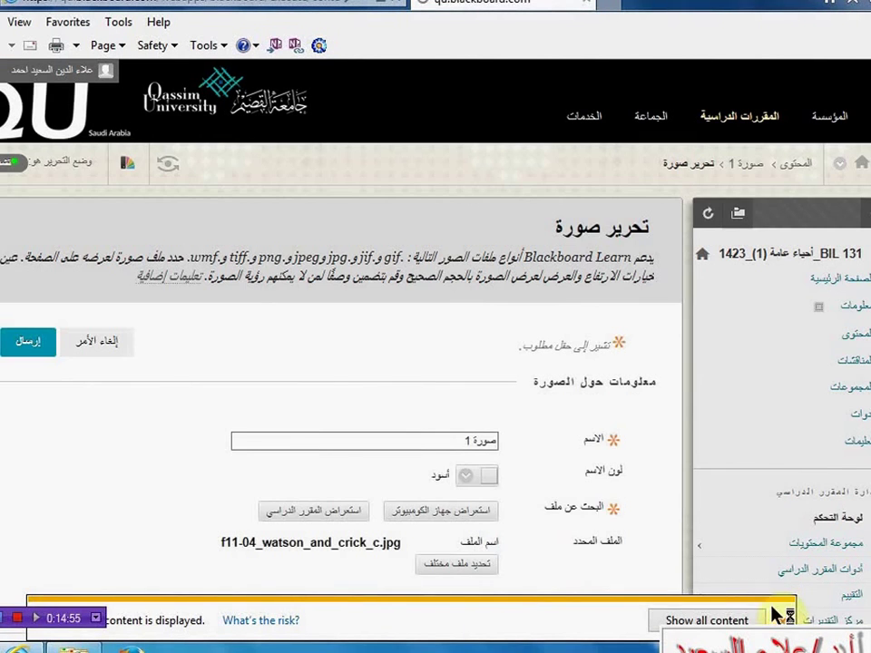
click(781, 620)
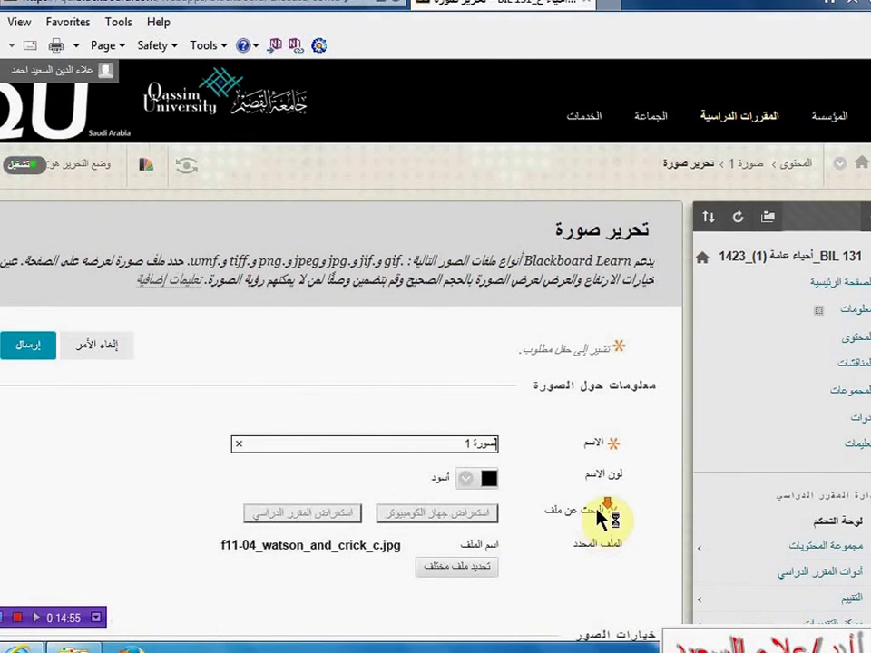
scroll(611, 513, down, 3)
scroll(615, 490, down, 3)
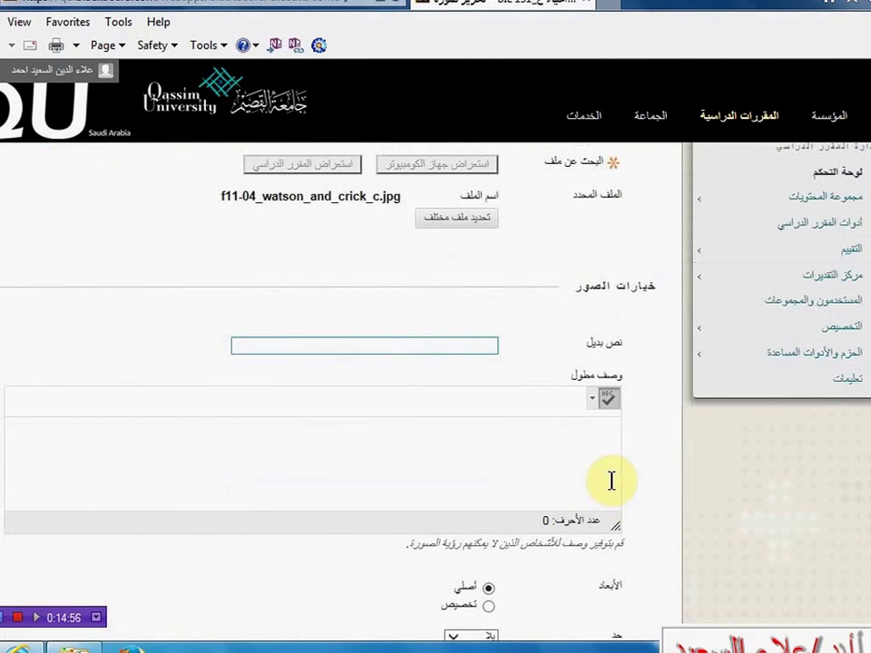
click(575, 436)
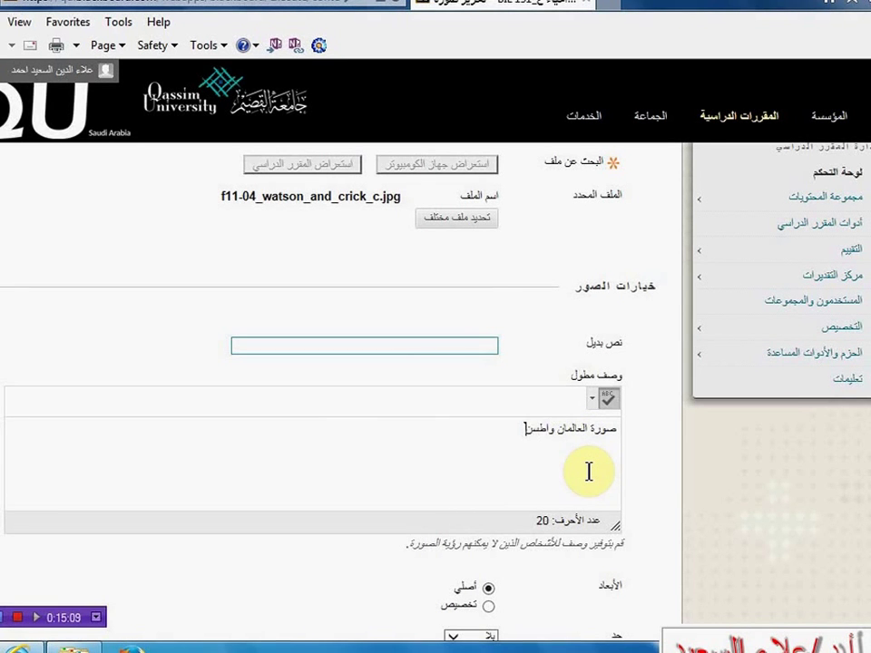
text(كريك)
scroll(573, 464, down, 2)
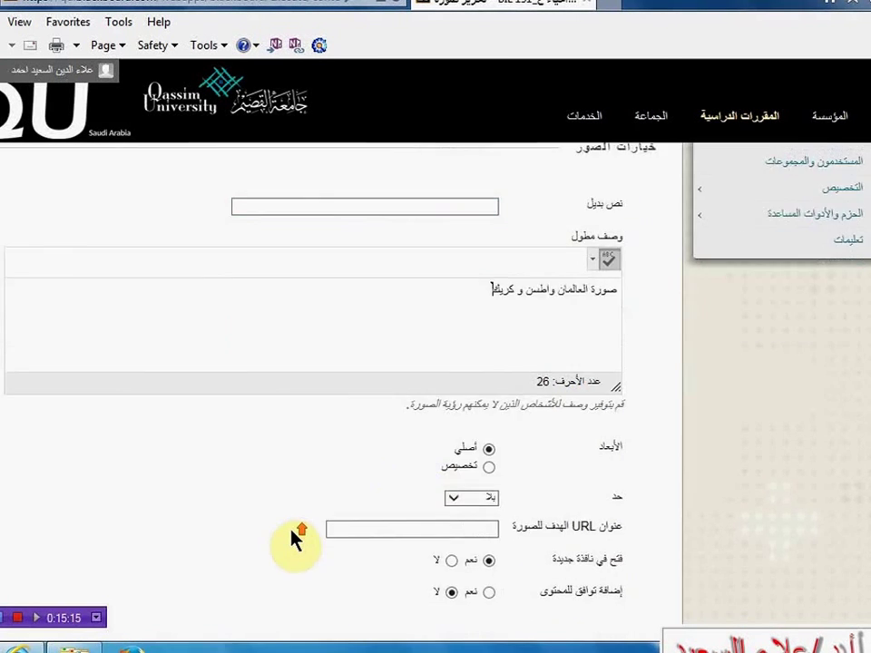
scroll(295, 540, up, 5)
click(42, 350)
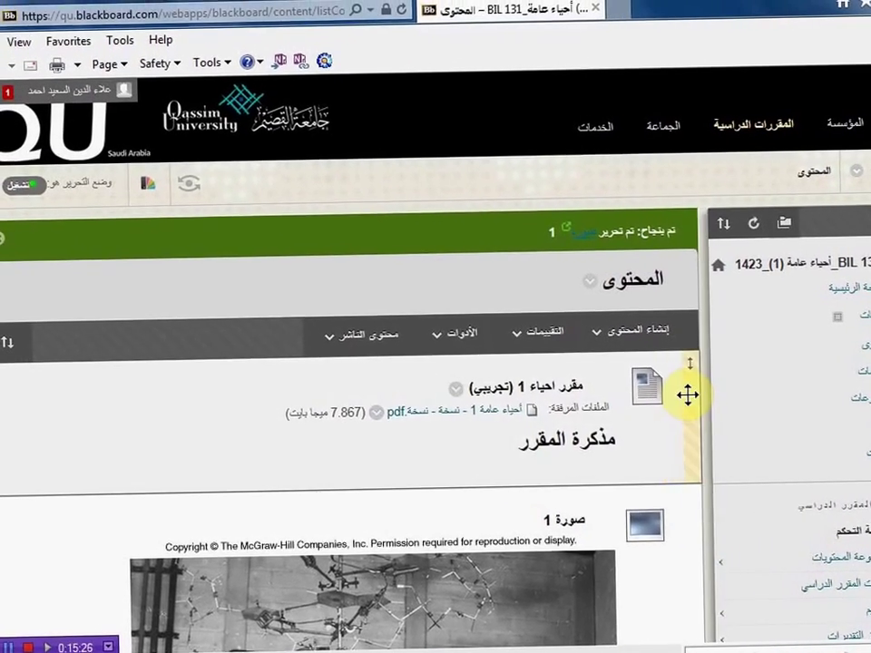
Examine the image item and its description on the content page, dismissing the browser notice and the advertisement.
scroll(641, 431, down, 3)
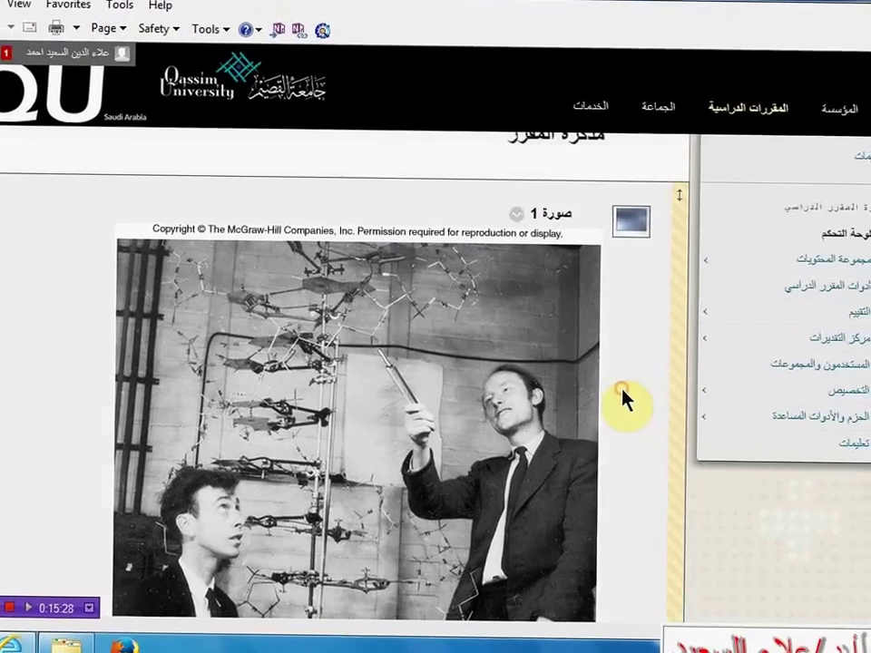
scroll(670, 458, down, 3)
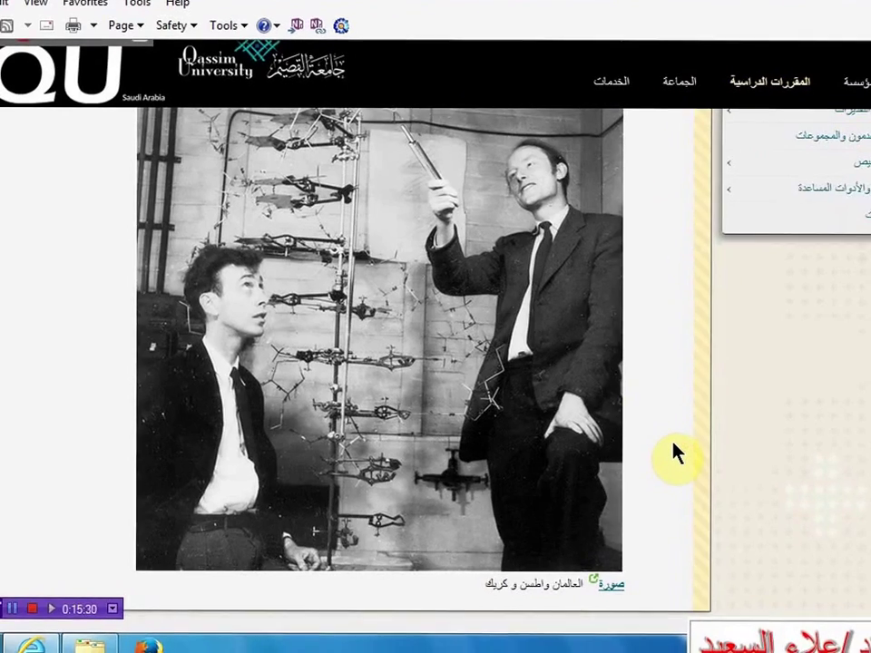
scroll(678, 456, up, 5)
scroll(678, 449, down, 5)
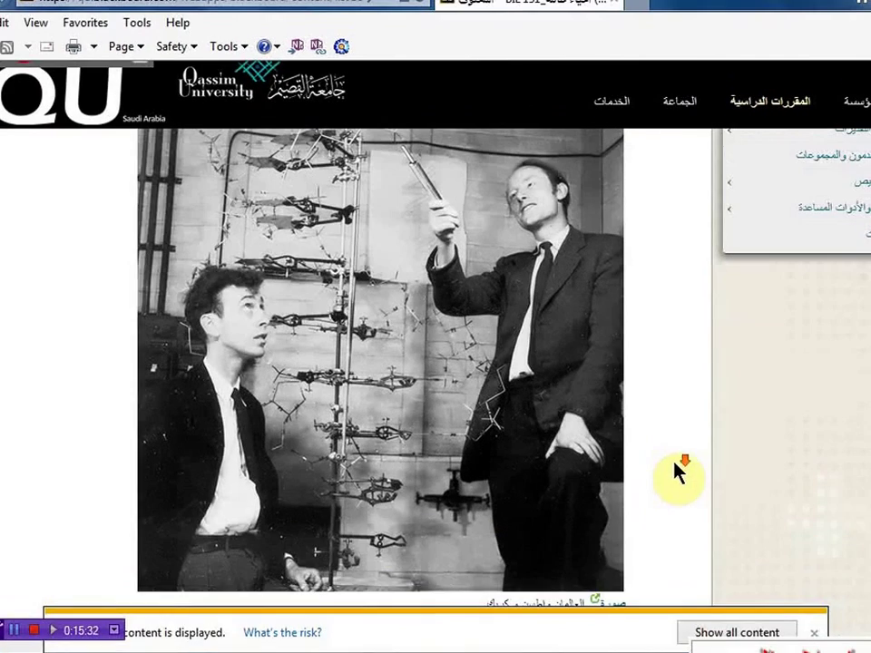
click(812, 632)
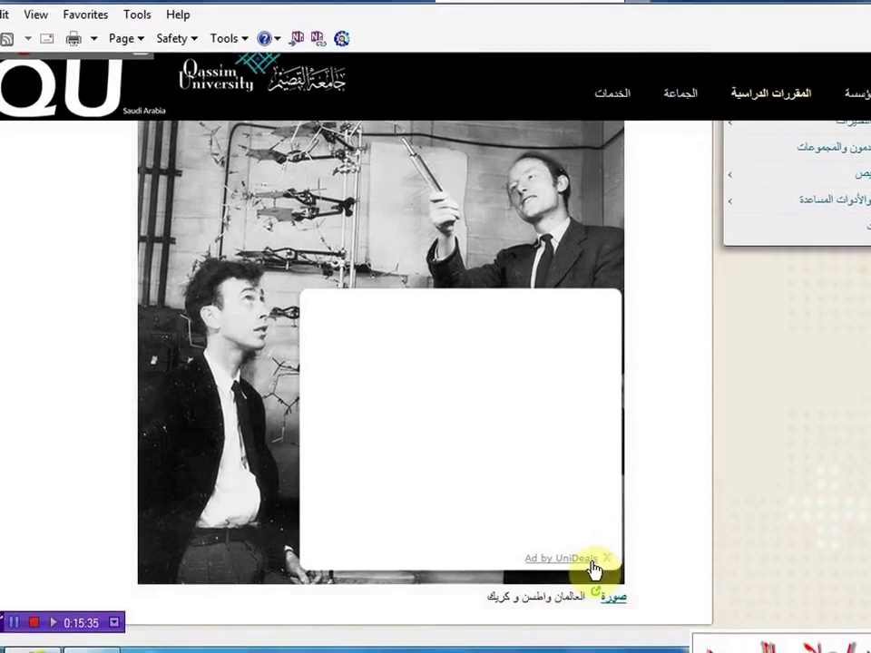
click(605, 558)
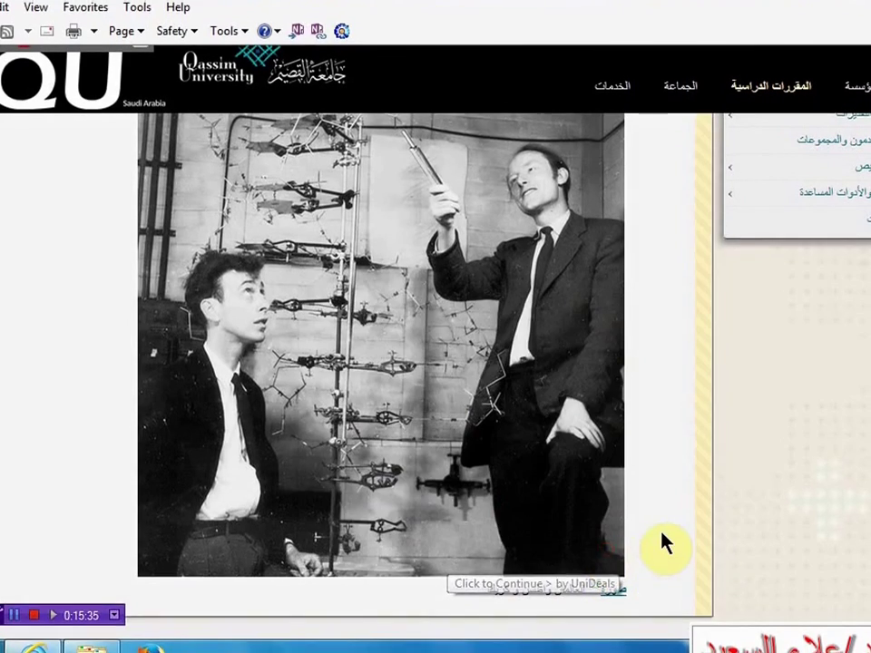
scroll(662, 540, up, 5)
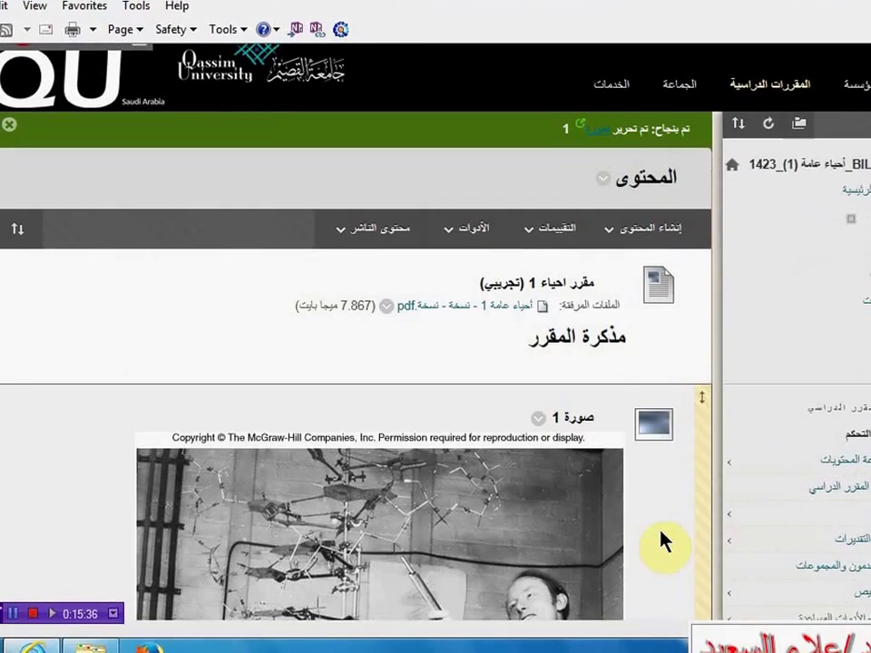
scroll(660, 542, up, 2)
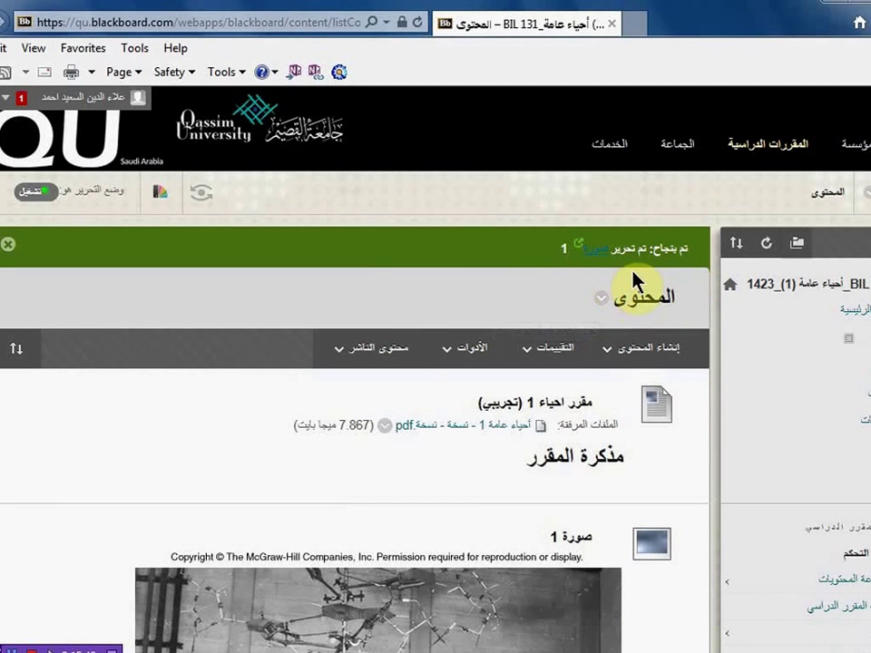
Start a new video (فيديو) content item and name it "نسخ DNA".
click(642, 347)
click(680, 527)
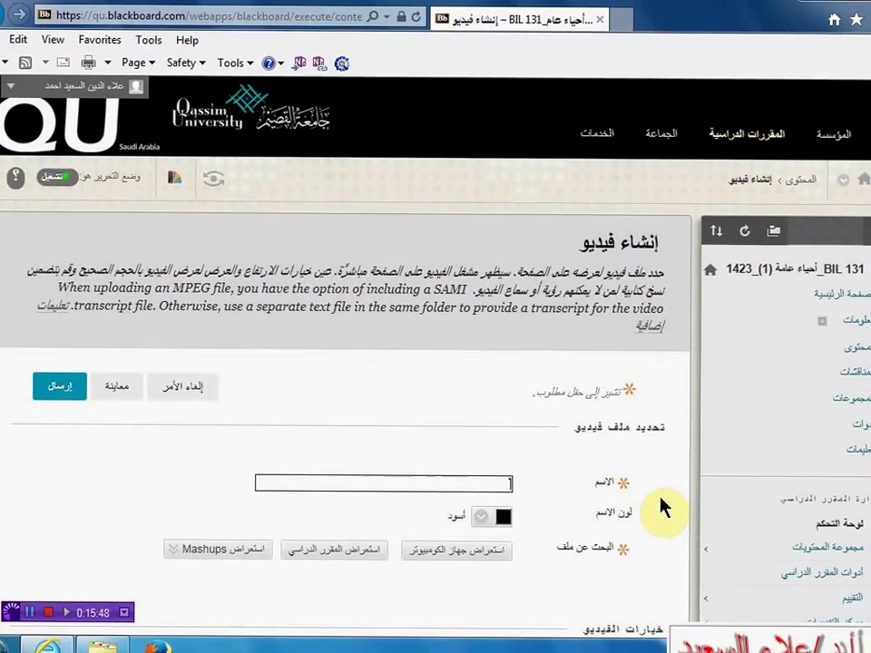
scroll(670, 506, down, 2)
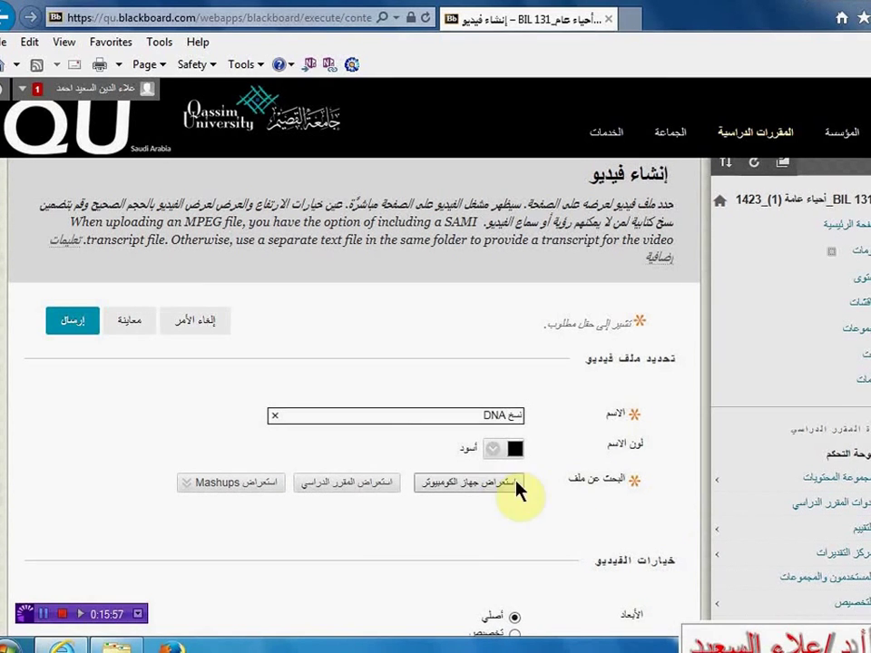
Attach translation.swf from the computer's Downloads folder as the video file.
click(480, 485)
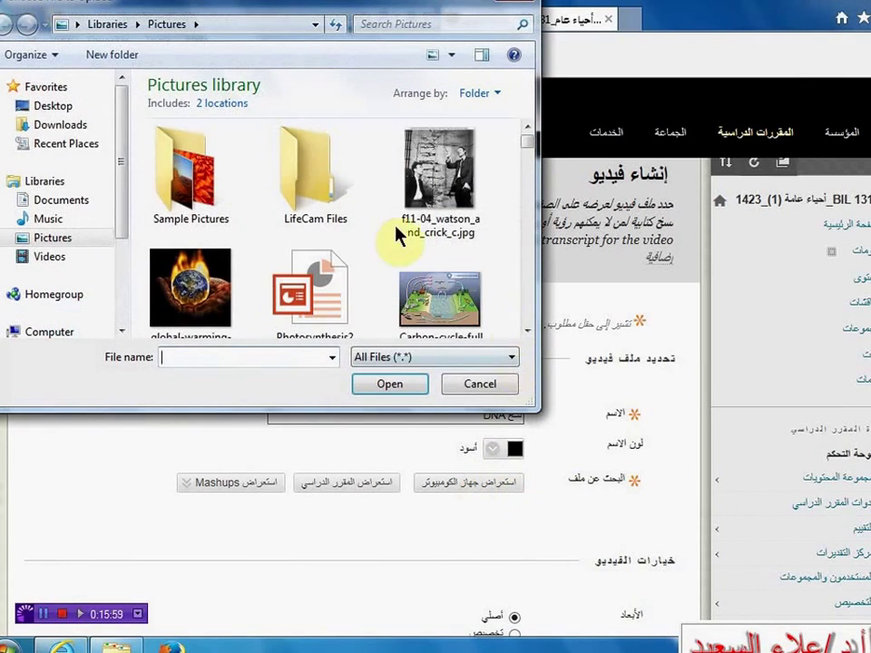
click(65, 126)
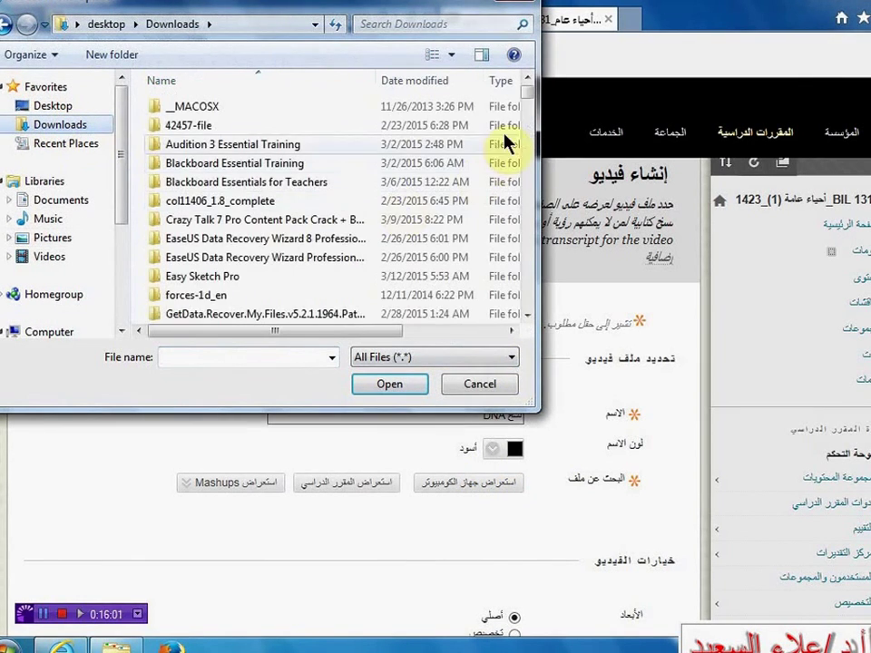
drag(528, 98, 524, 272)
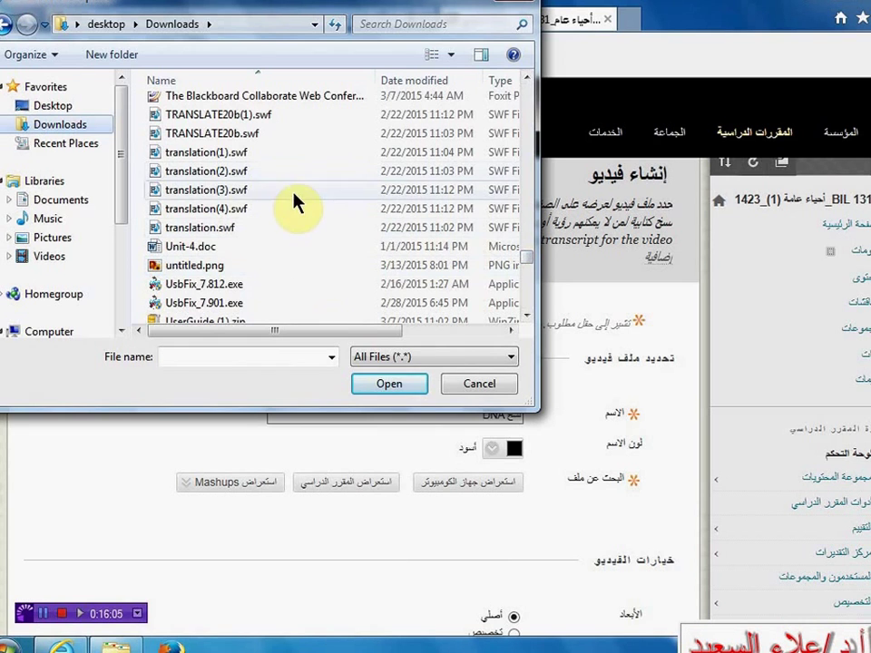
double_click(224, 227)
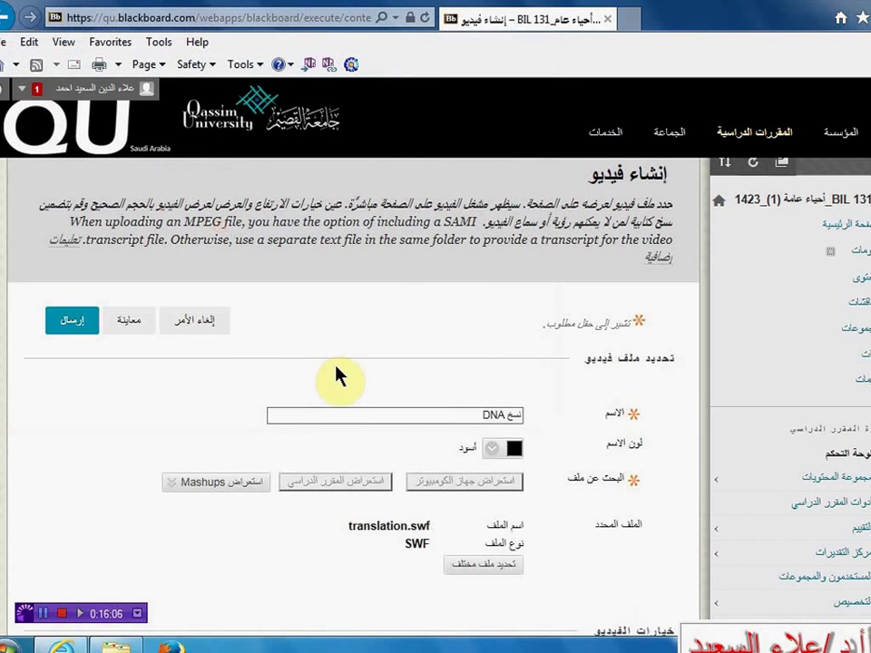
Review the video and standard options, keep the quality at أفضل, and submit the video item.
scroll(317, 374, down, 3)
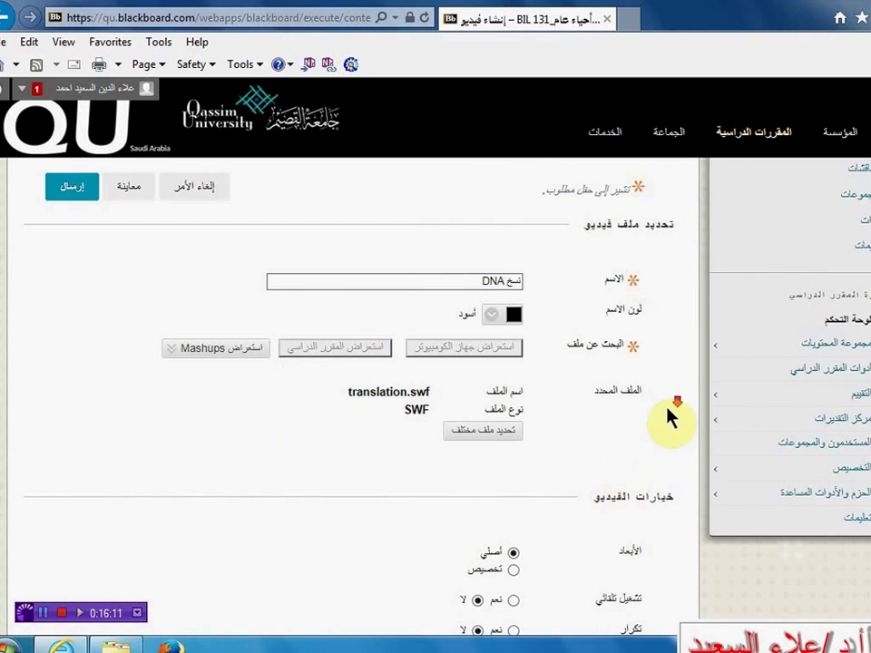
scroll(668, 414, down, 4)
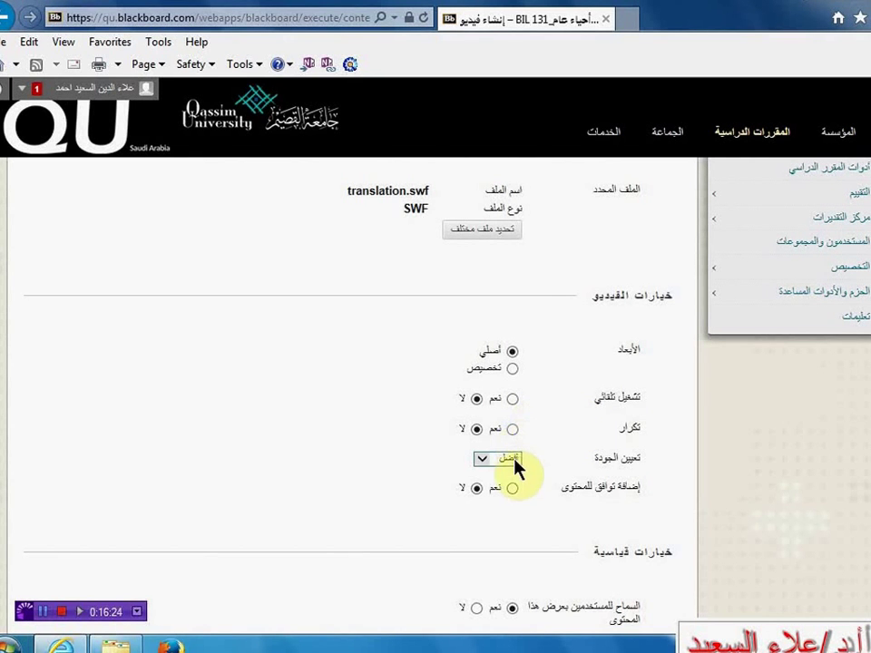
scroll(576, 472, down, 3)
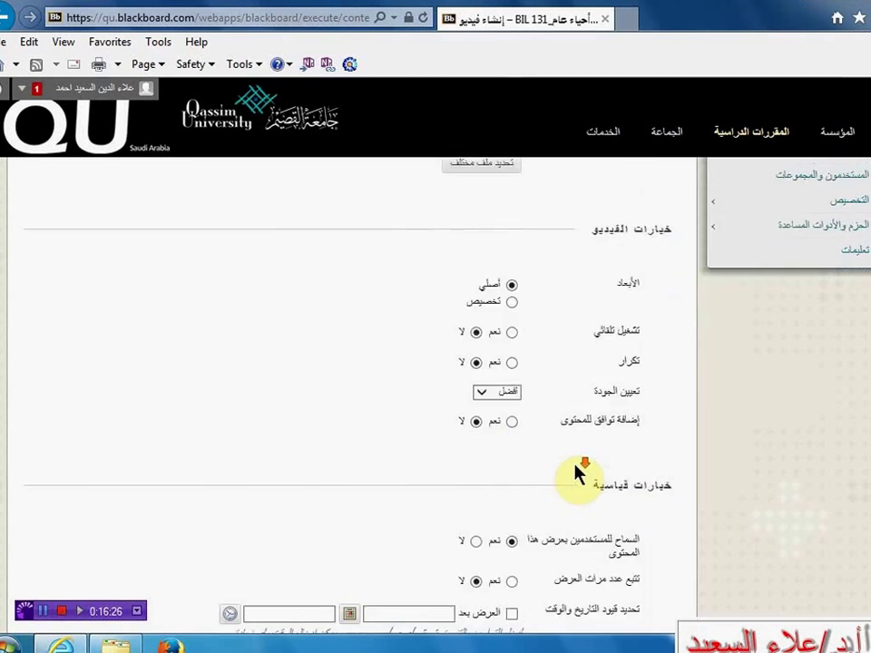
click(481, 327)
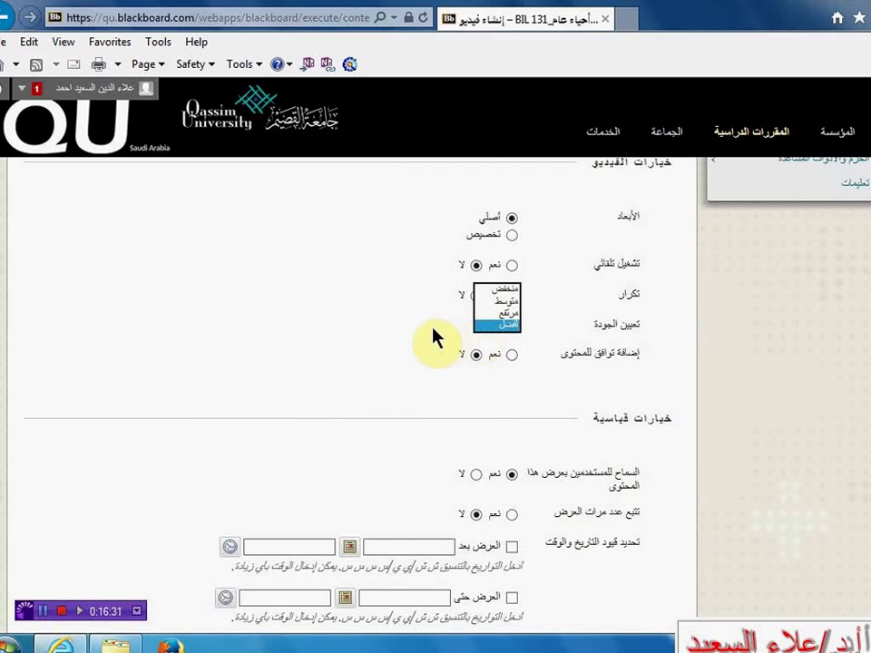
click(432, 330)
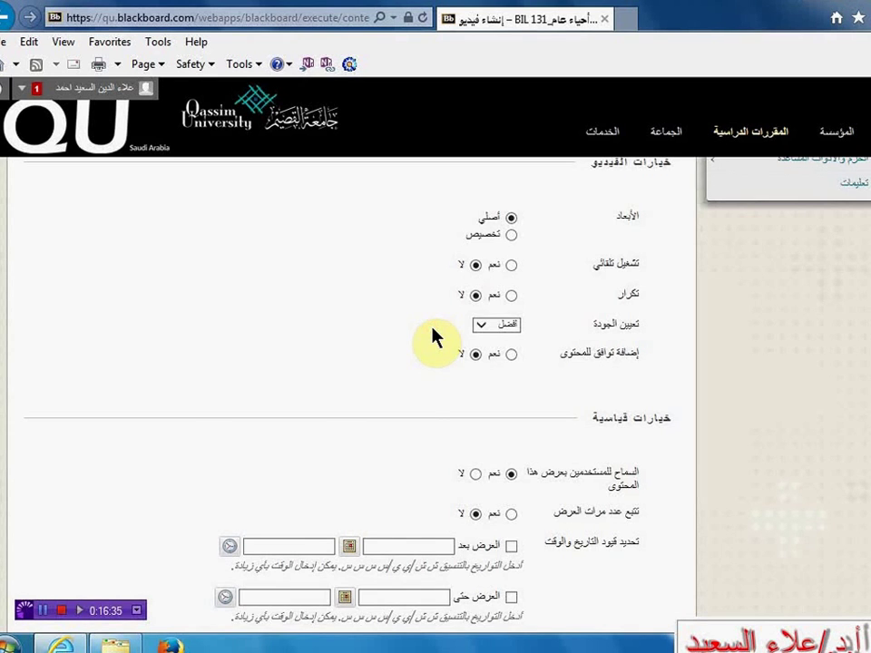
scroll(421, 379, down, 3)
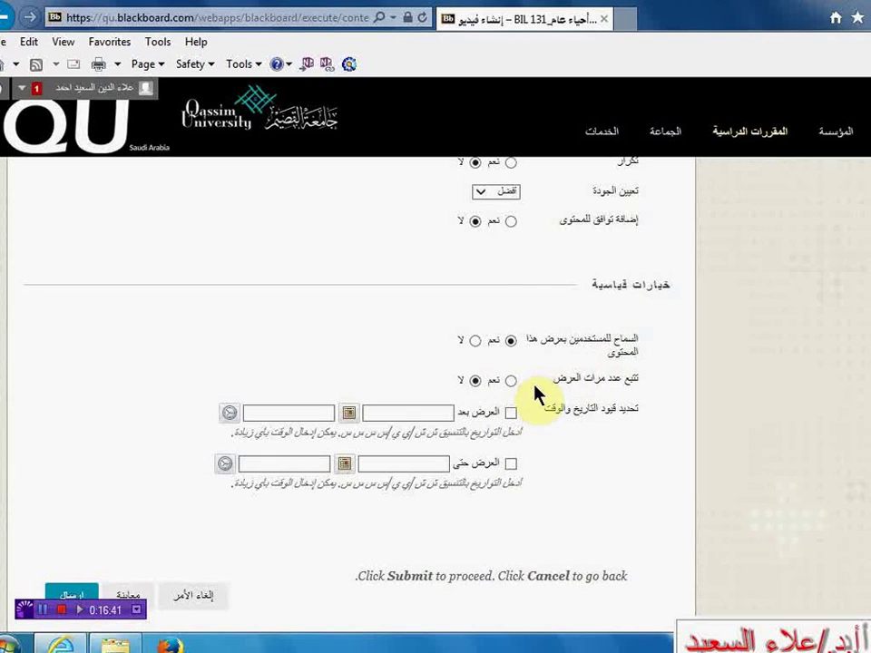
scroll(404, 464, down, 1)
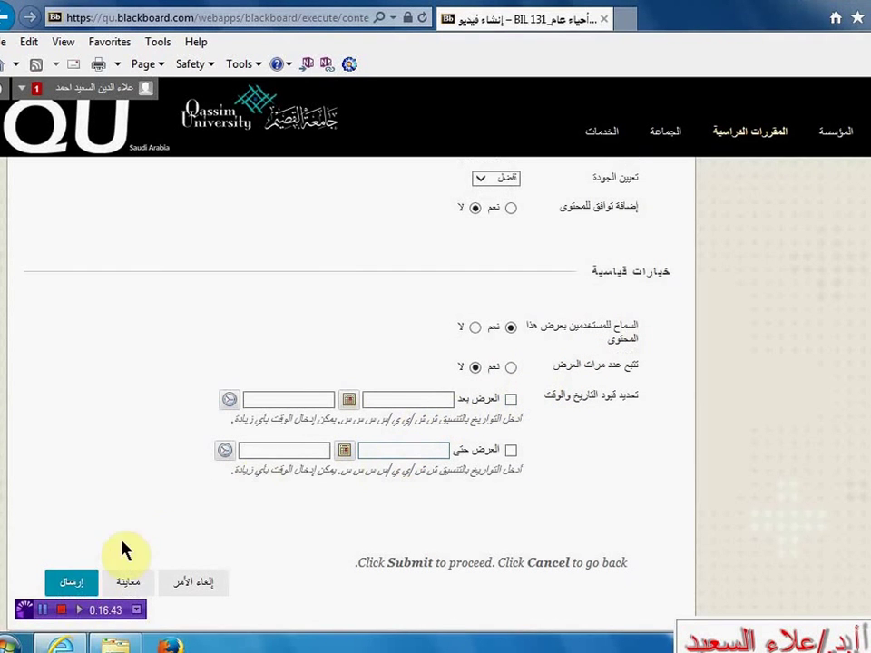
click(70, 582)
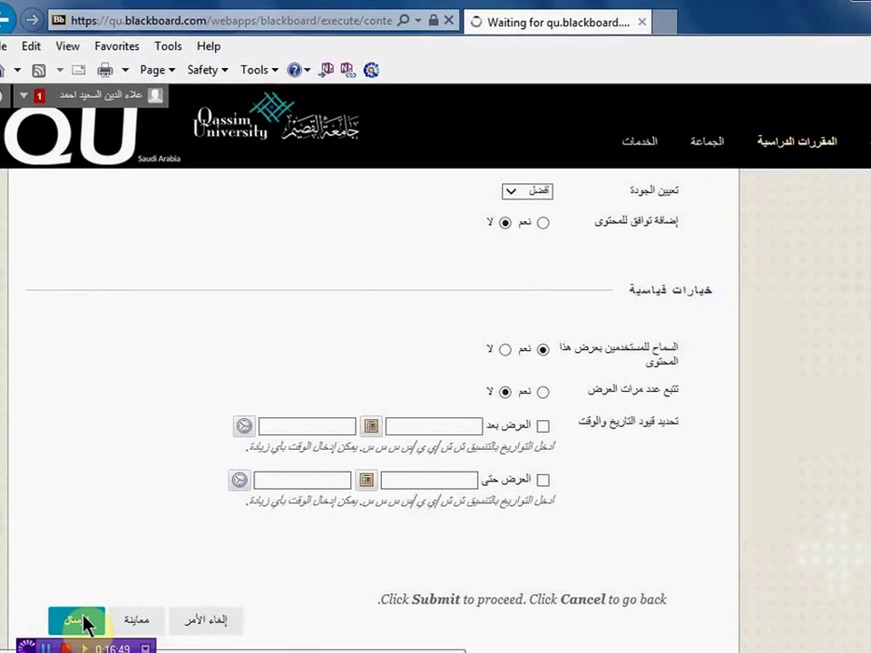
click(82, 620)
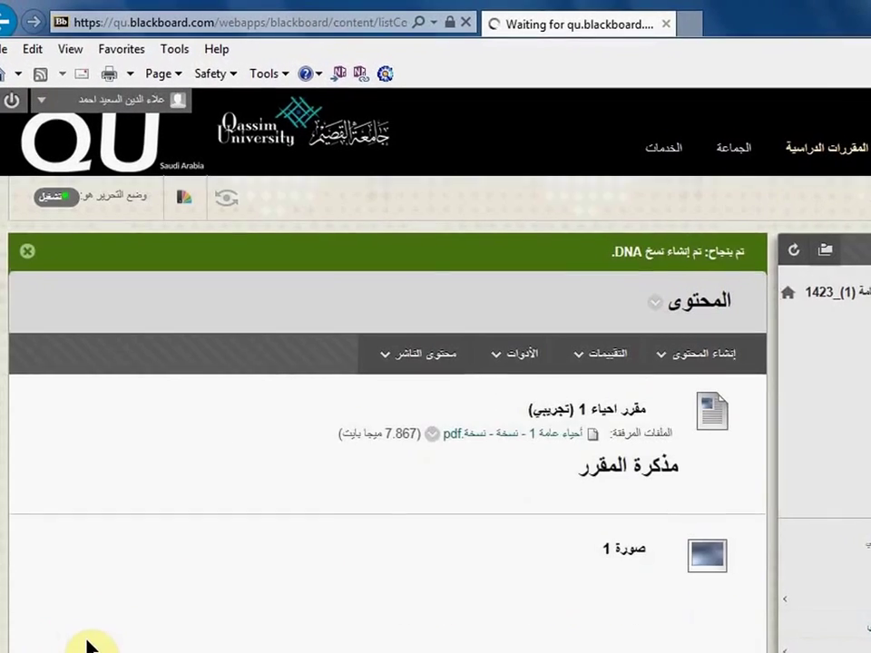
Look over the content page, turn edit mode off and open the PDF attached to "مقرر احياء 1 (تجريبي)".
scroll(704, 508, down, 3)
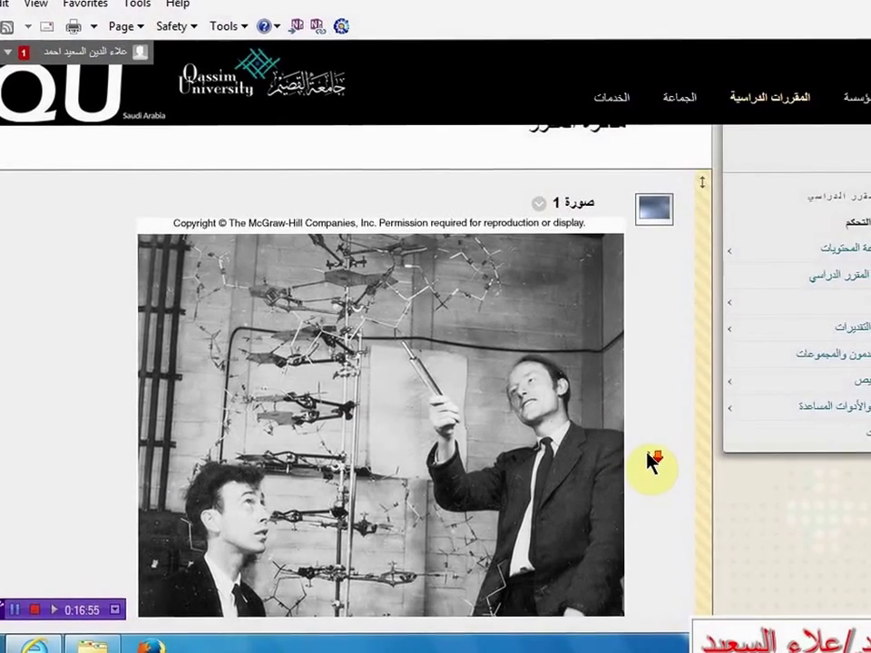
scroll(647, 451, down, 5)
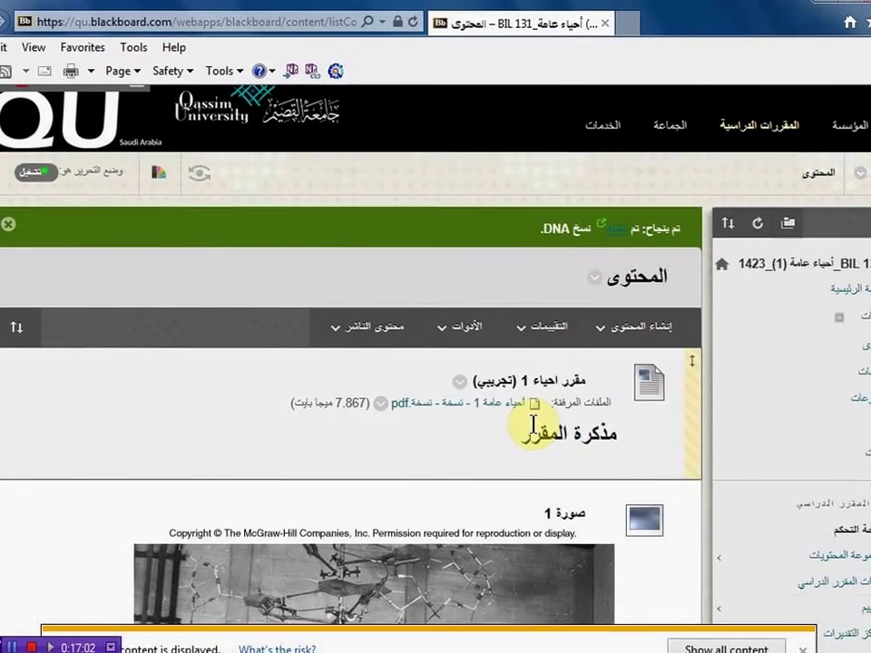
click(41, 171)
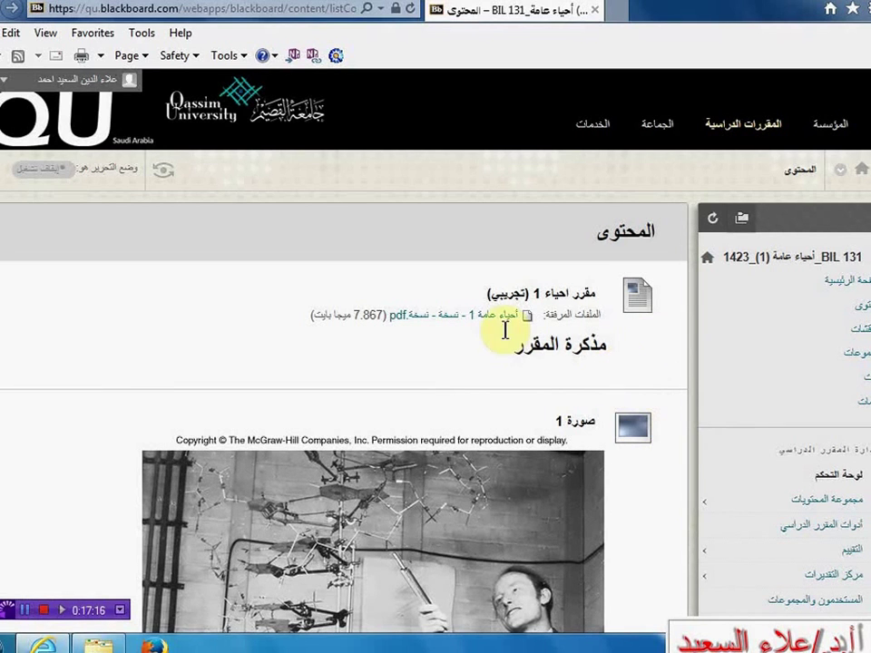
click(454, 317)
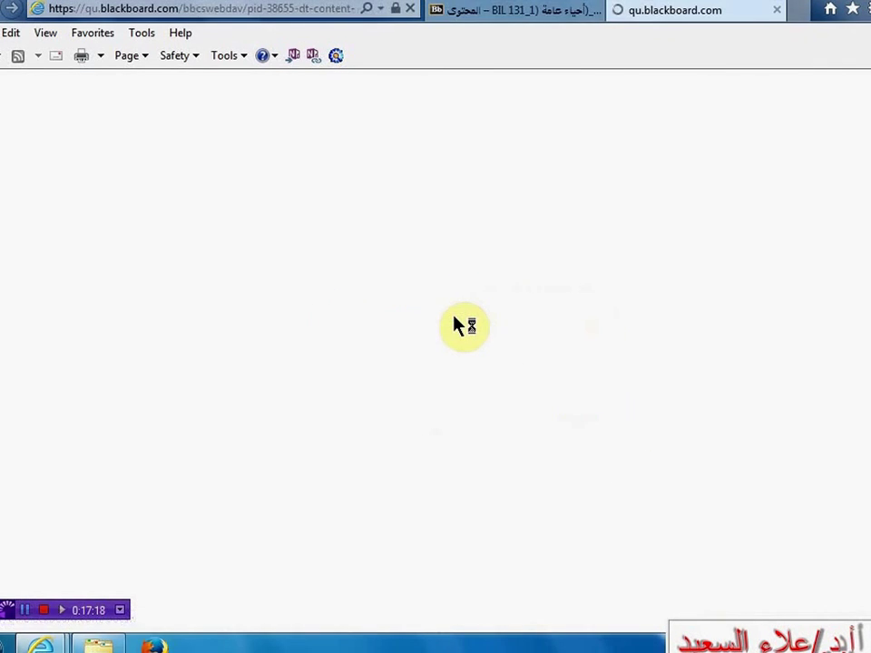